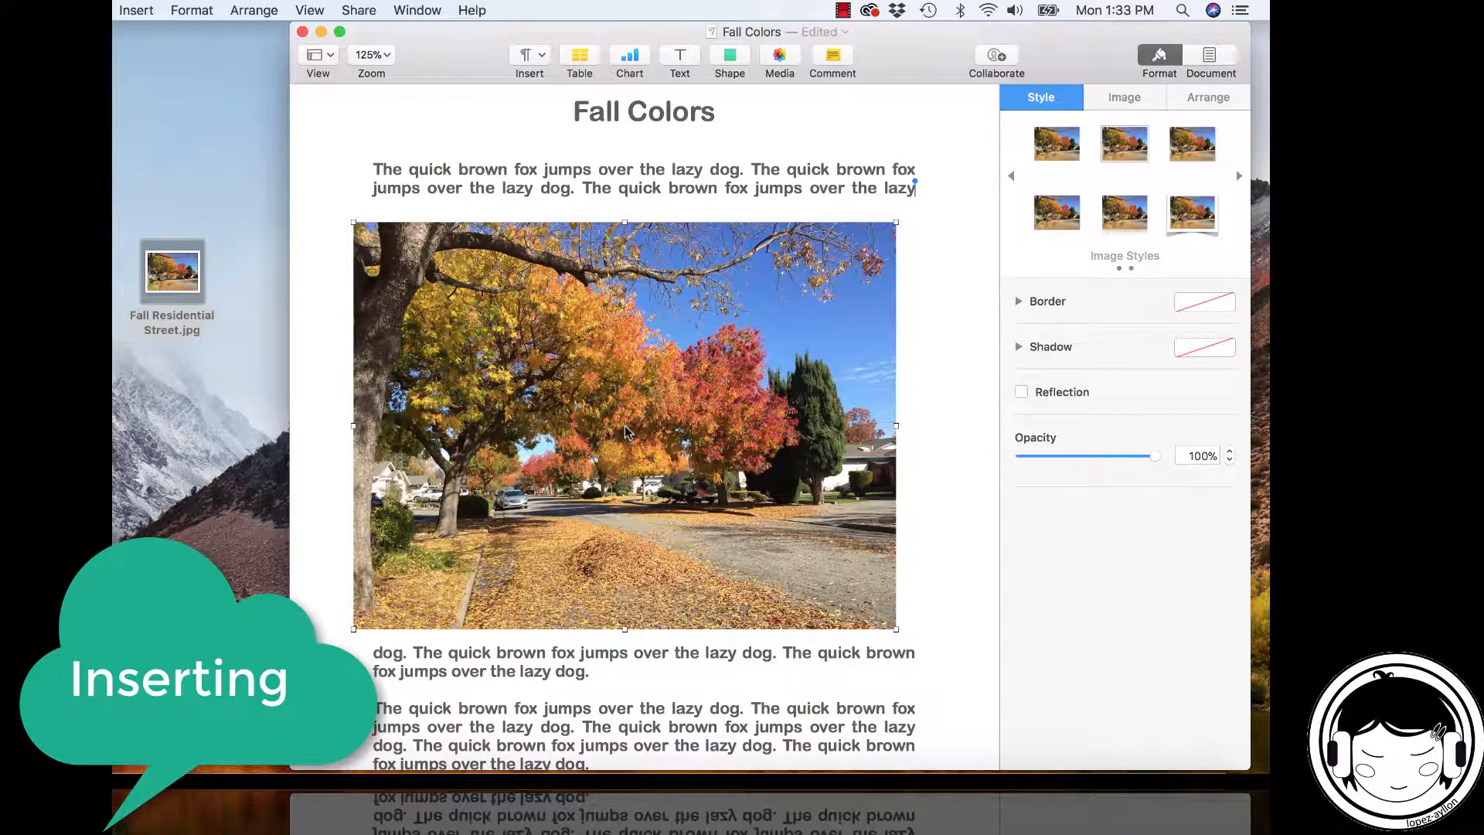
- Move the street photo below the second paragraph, shrink it proportionally to roughly 60% of the text width, and shift it toward the page centre
{"action": "left_click_drag", "start_coordinate": [626, 431], "coordinate": [646, 554]}
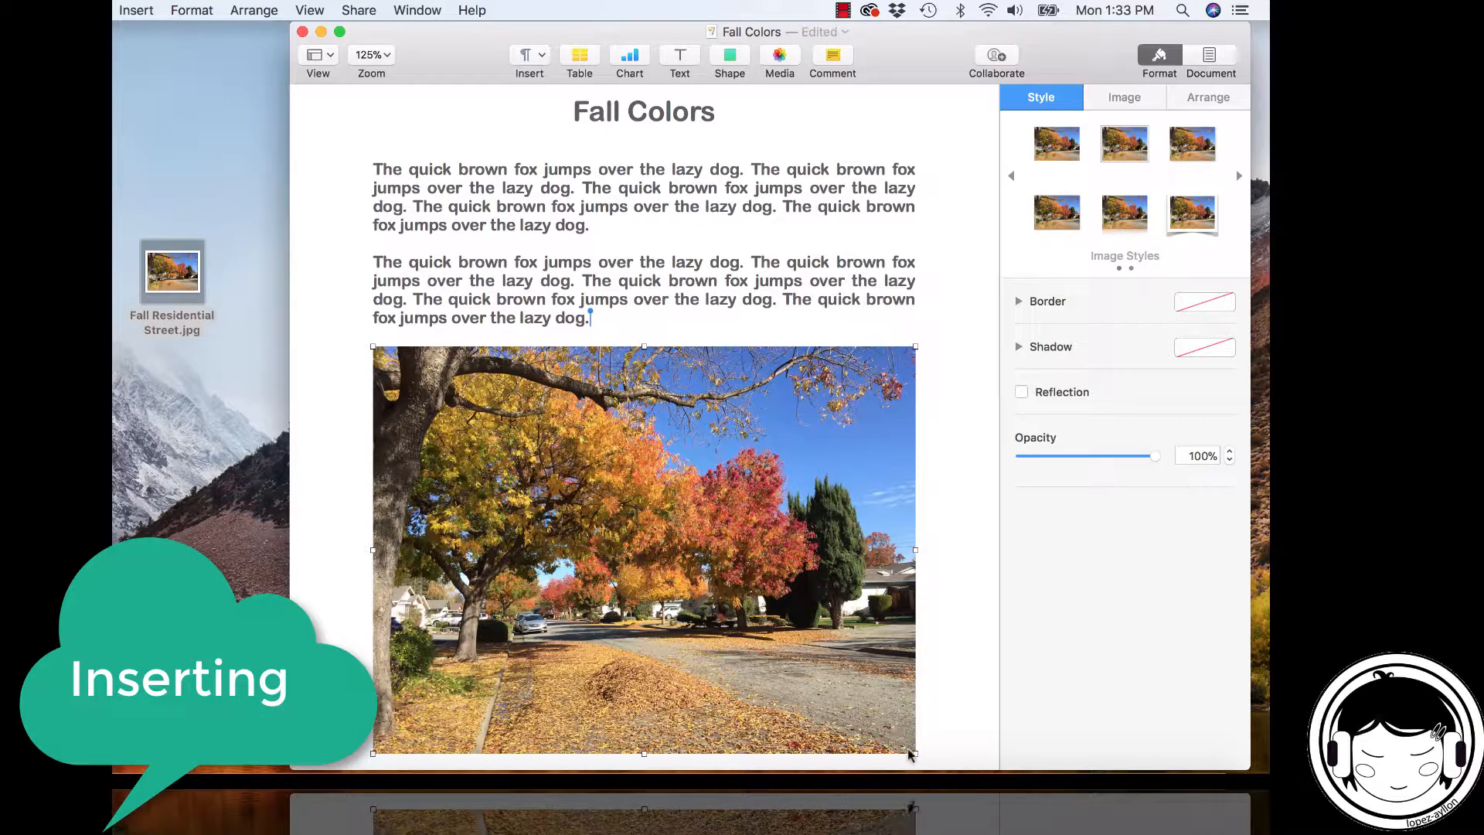
{"action": "left_click_drag", "start_coordinate": [914, 753], "coordinate": [692, 611]}
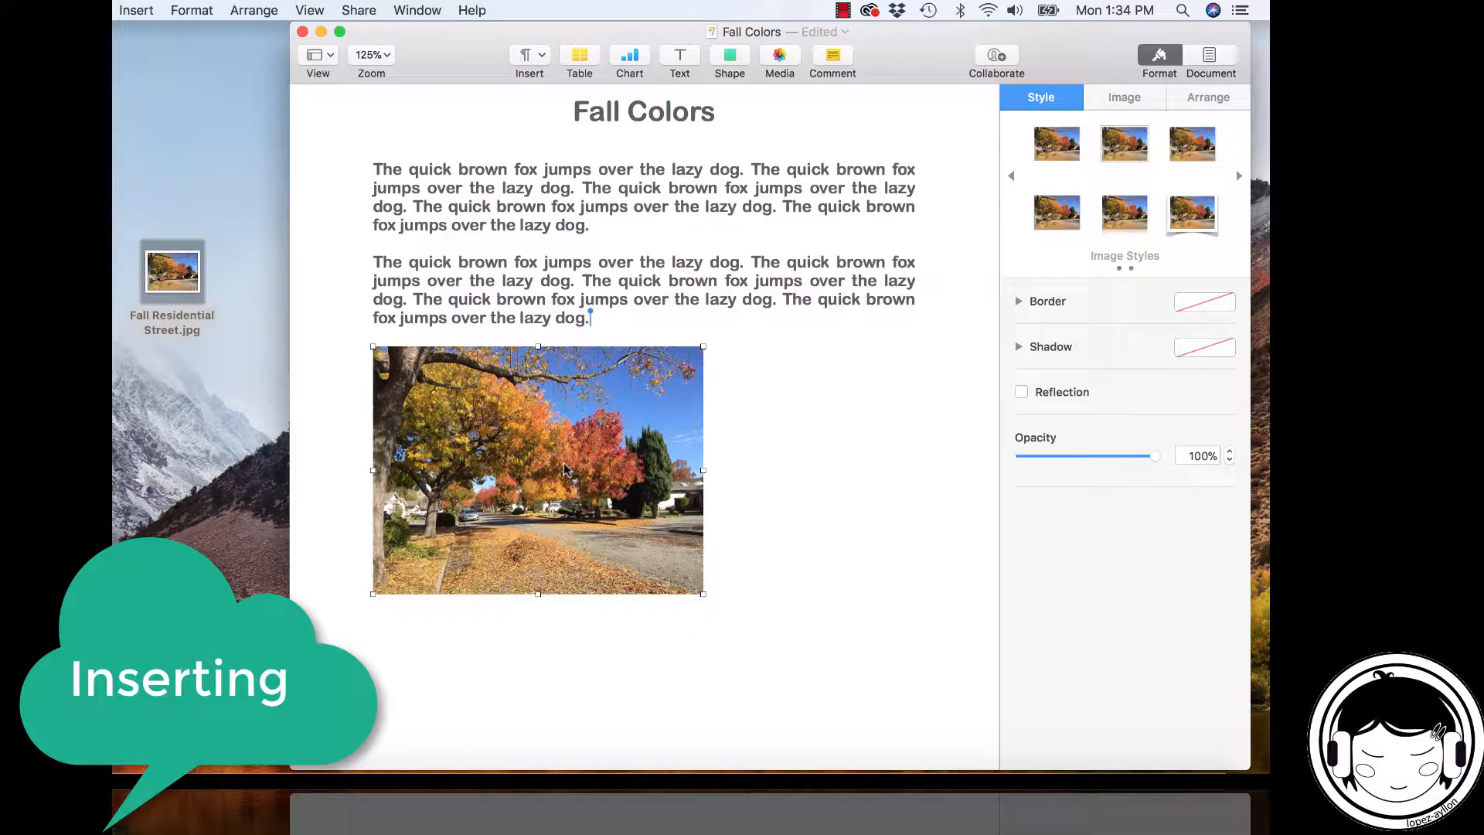
{"action": "left_click_drag", "start_coordinate": [564, 468], "coordinate": [670, 468]}
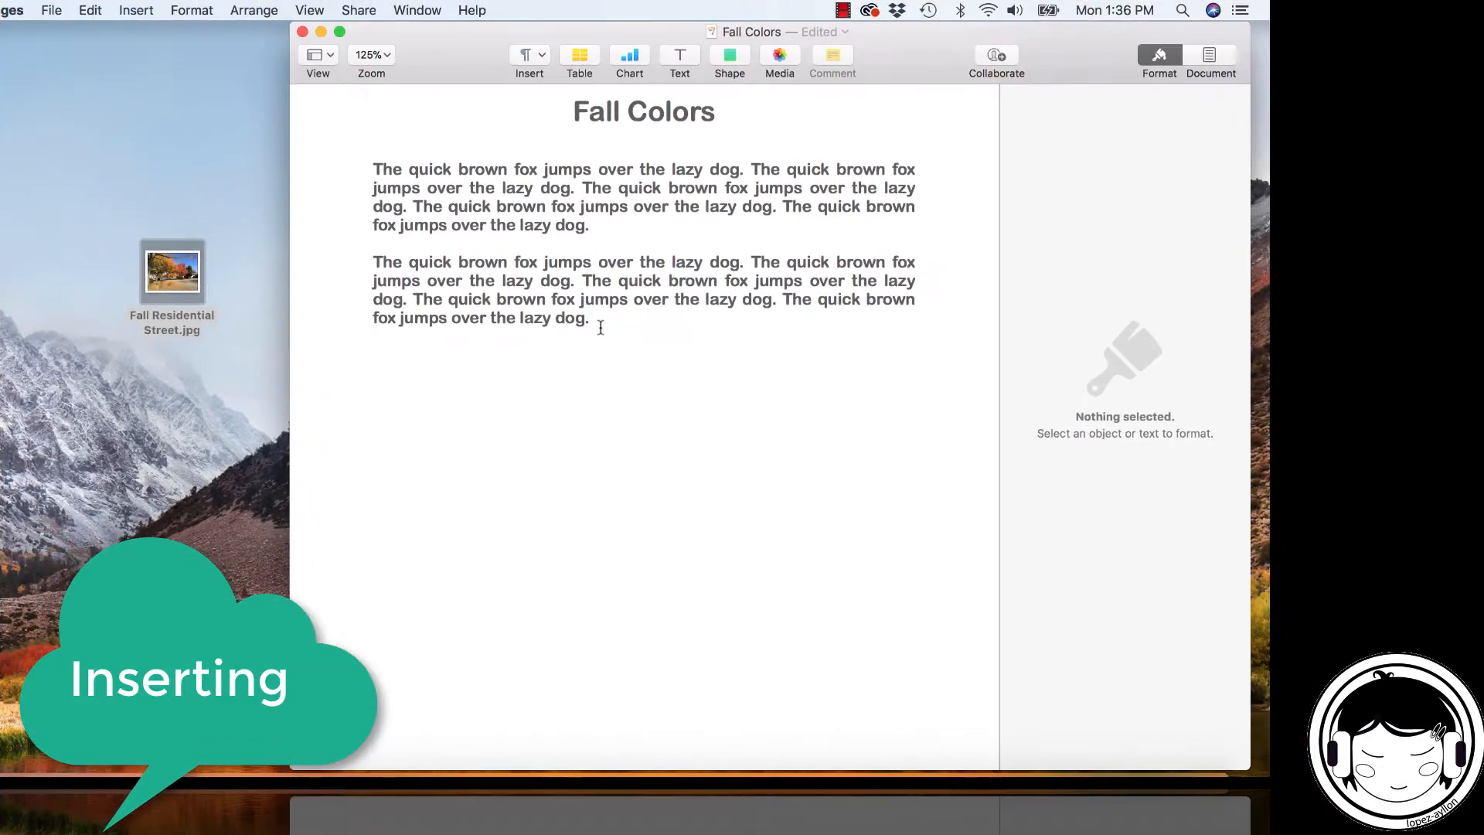
- Insert the image file Fall Residential Street.jpg from the Desktop below the second paragraph
{"action": "left_click", "coordinate": [375, 354]}
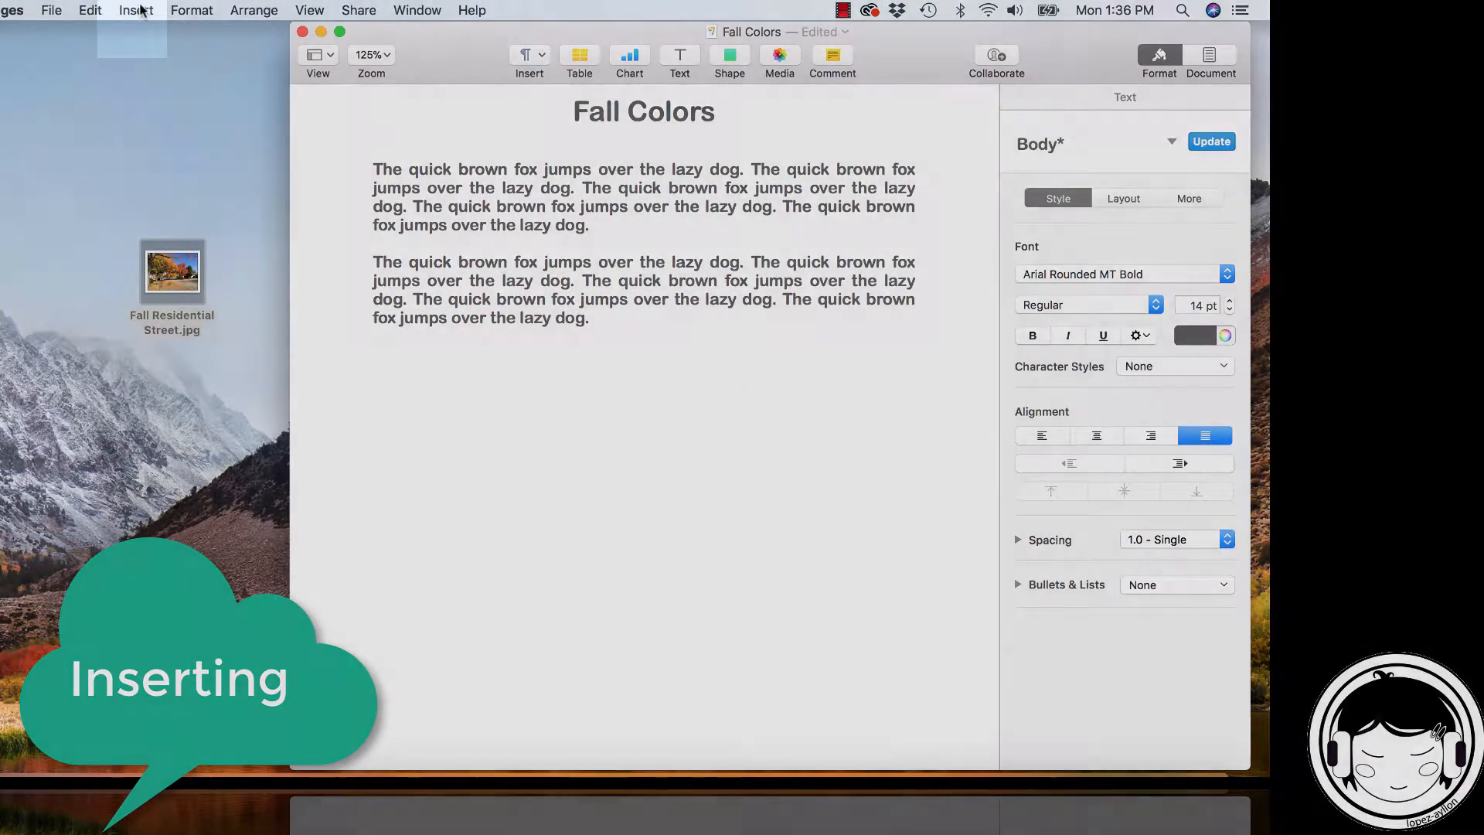
{"action": "left_click", "coordinate": [140, 10]}
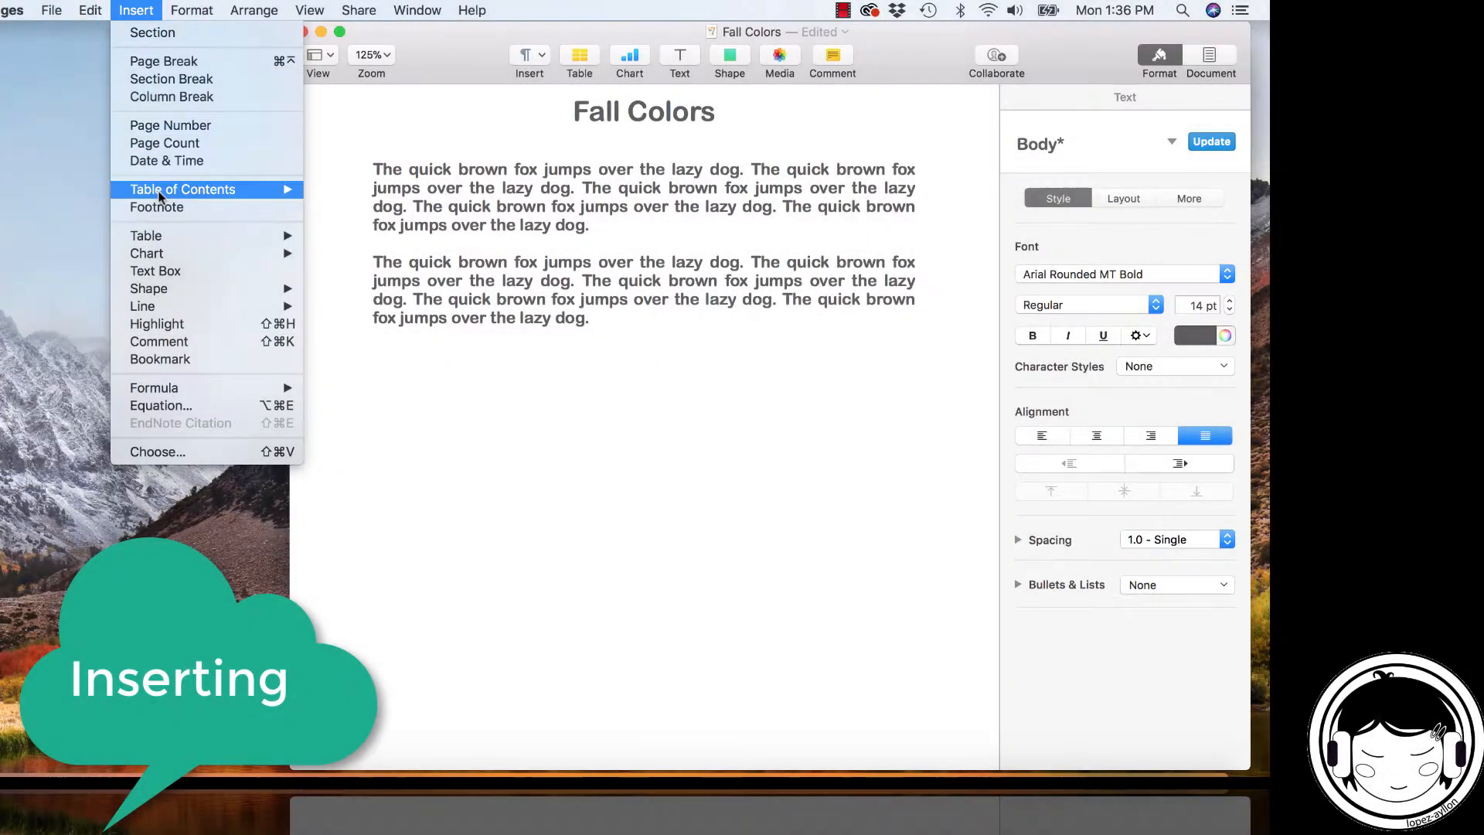
{"action": "mouse_move", "coordinate": [164, 244]}
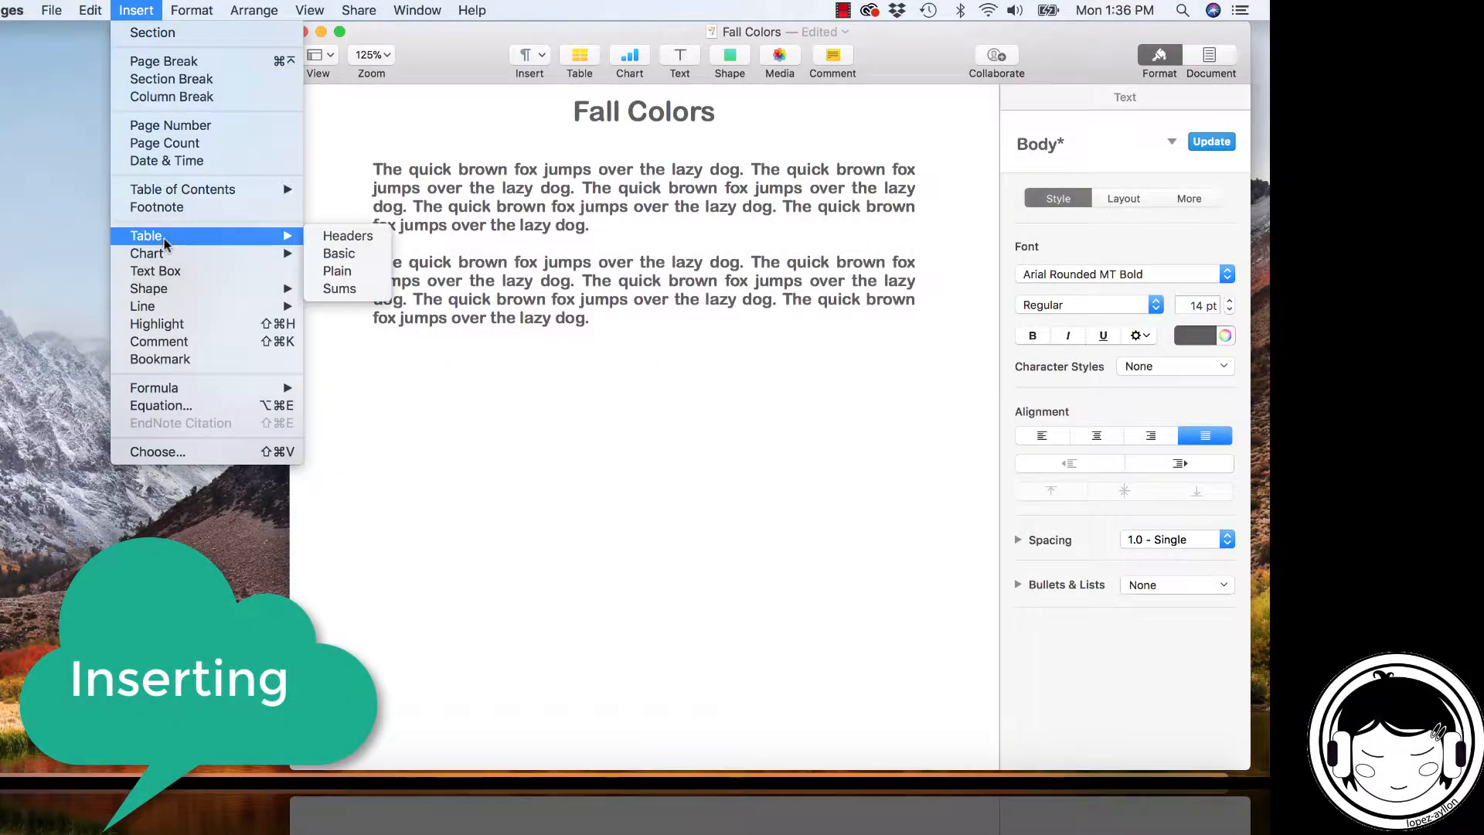
{"action": "left_click", "coordinate": [157, 452]}
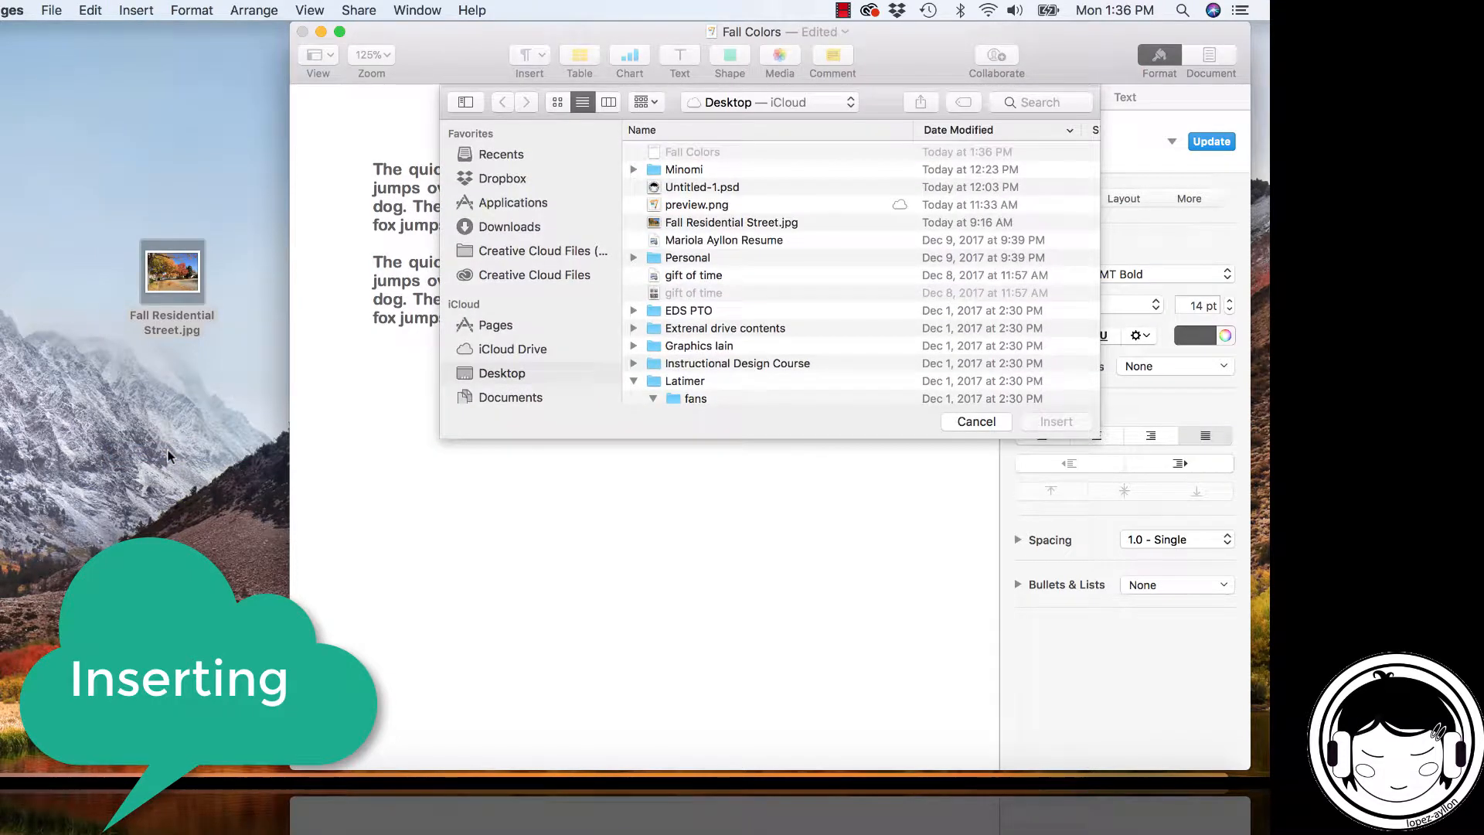
{"action": "left_click", "coordinate": [681, 222]}
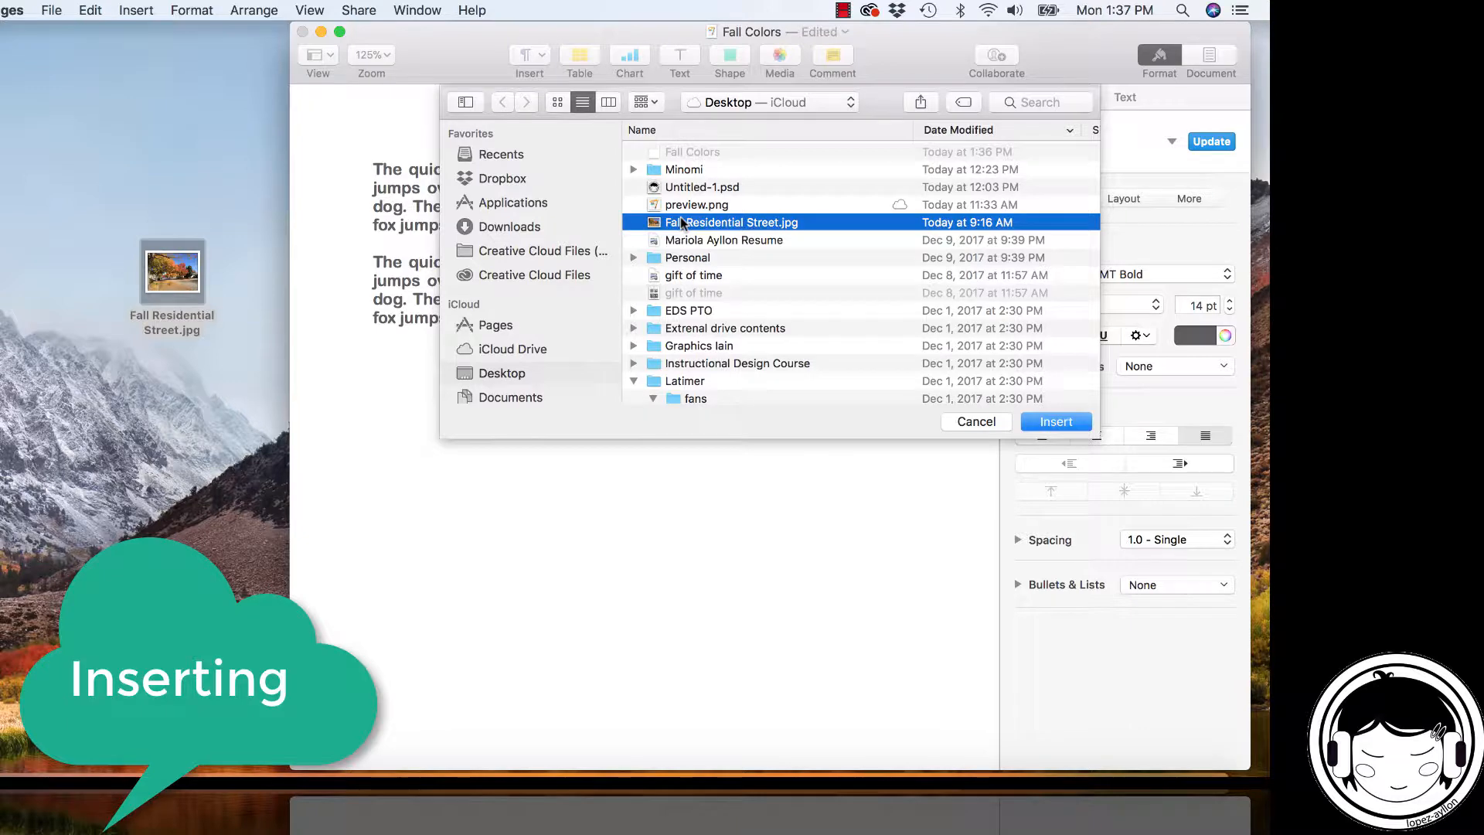
{"action": "left_click", "coordinate": [1057, 423]}
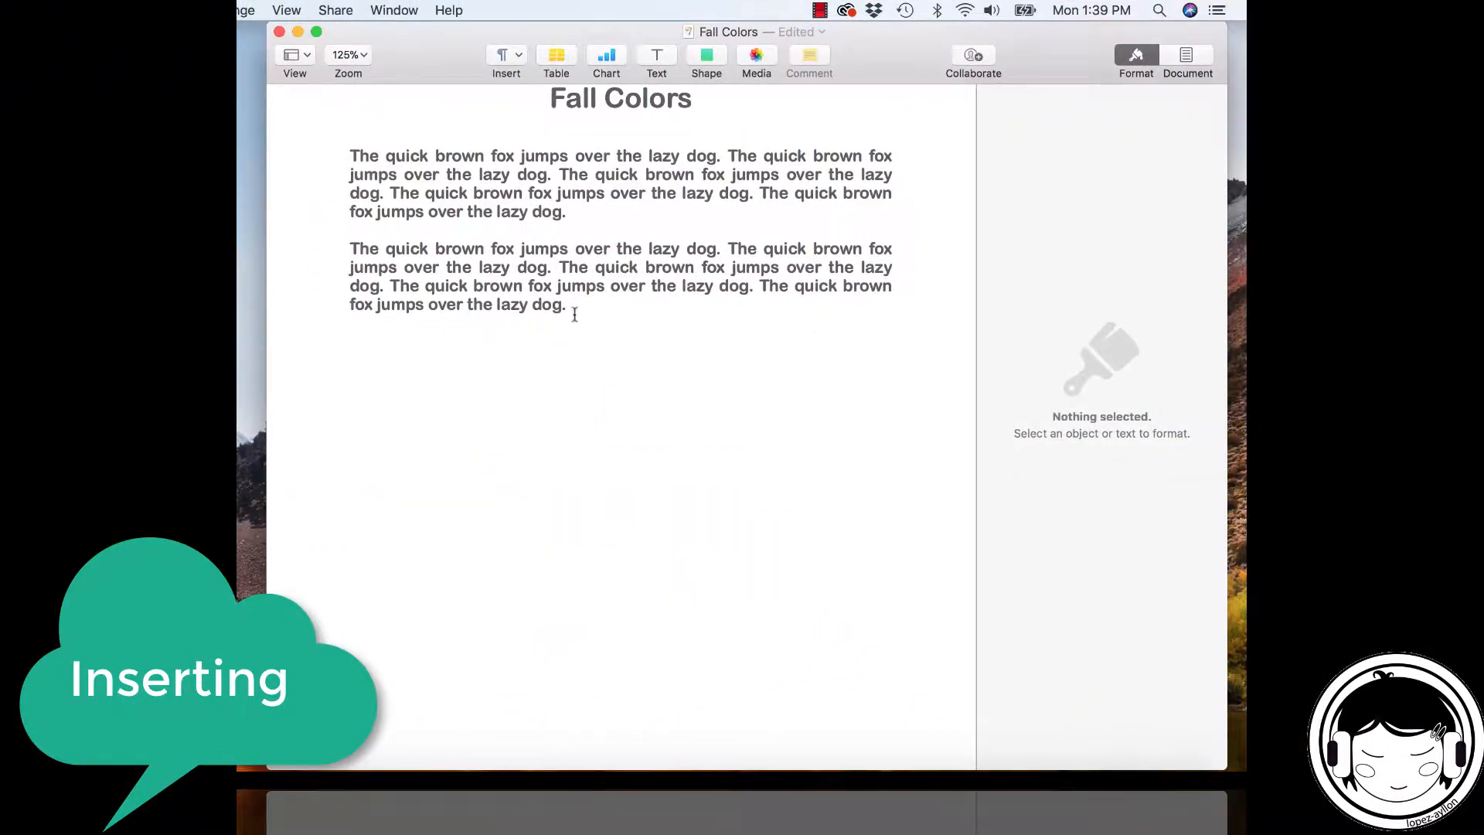
- Add two line breaks after the second paragraph and browse the photo library for insertable pictures
{"action": "left_click", "coordinate": [574, 313]}
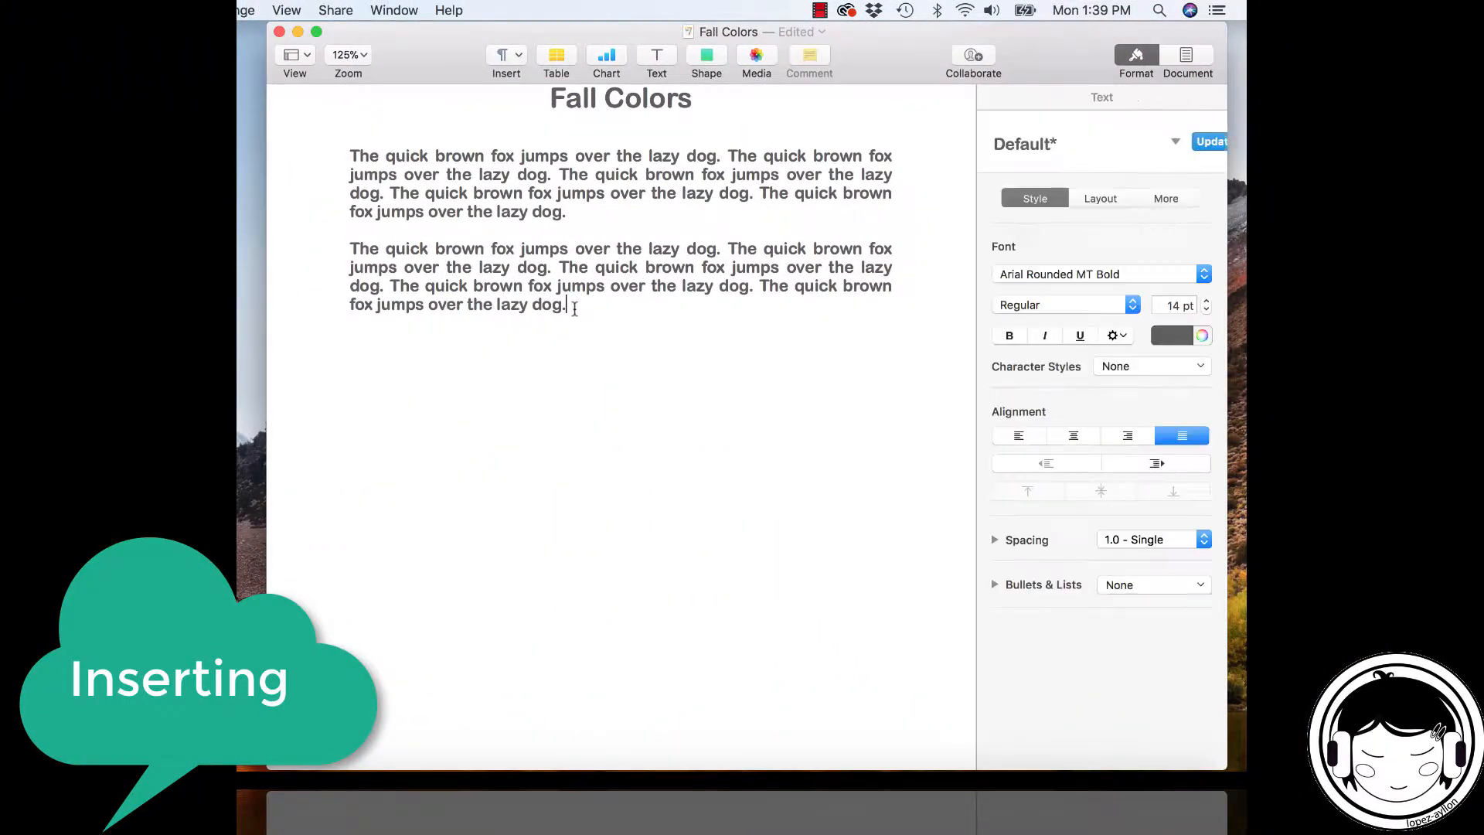
{"action": "key", "text": "Return"}
{"action": "key", "text": "Return"}
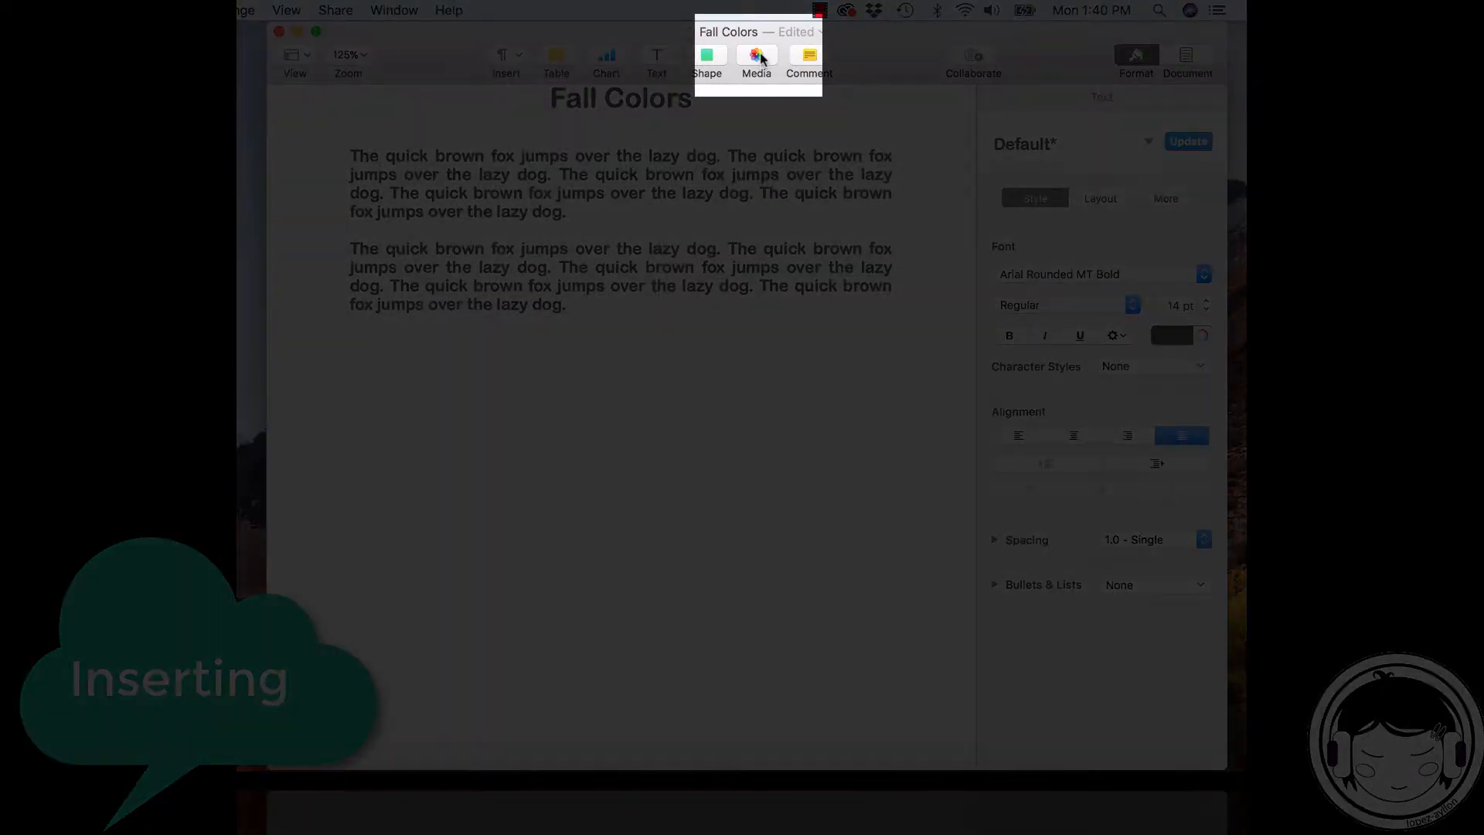
{"action": "left_click", "coordinate": [758, 55]}
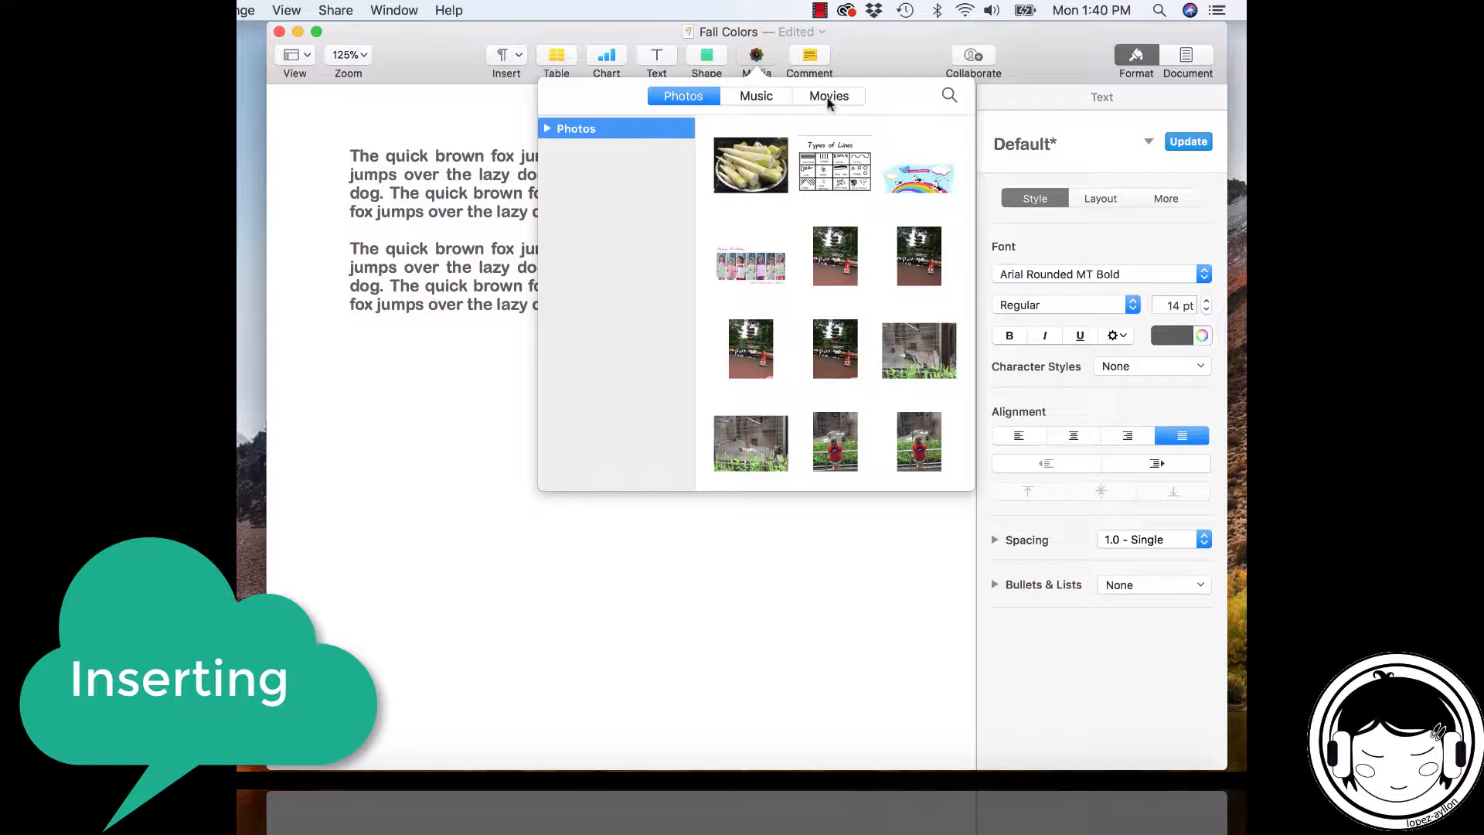
{"action": "scroll", "coordinate": [765, 221], "scroll_direction": "down", "scroll_amount": 5}
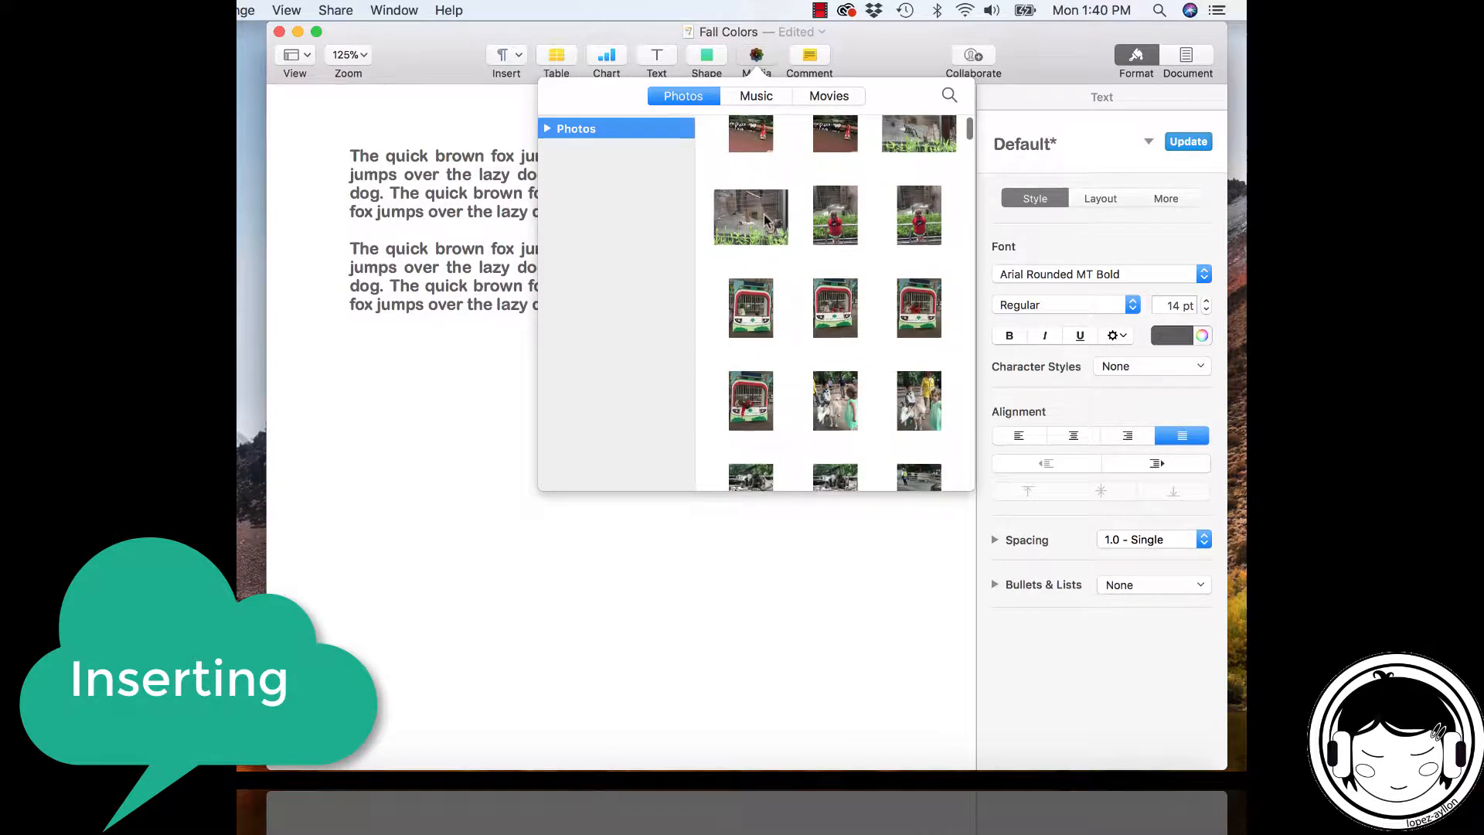
{"action": "left_click", "coordinate": [465, 393]}
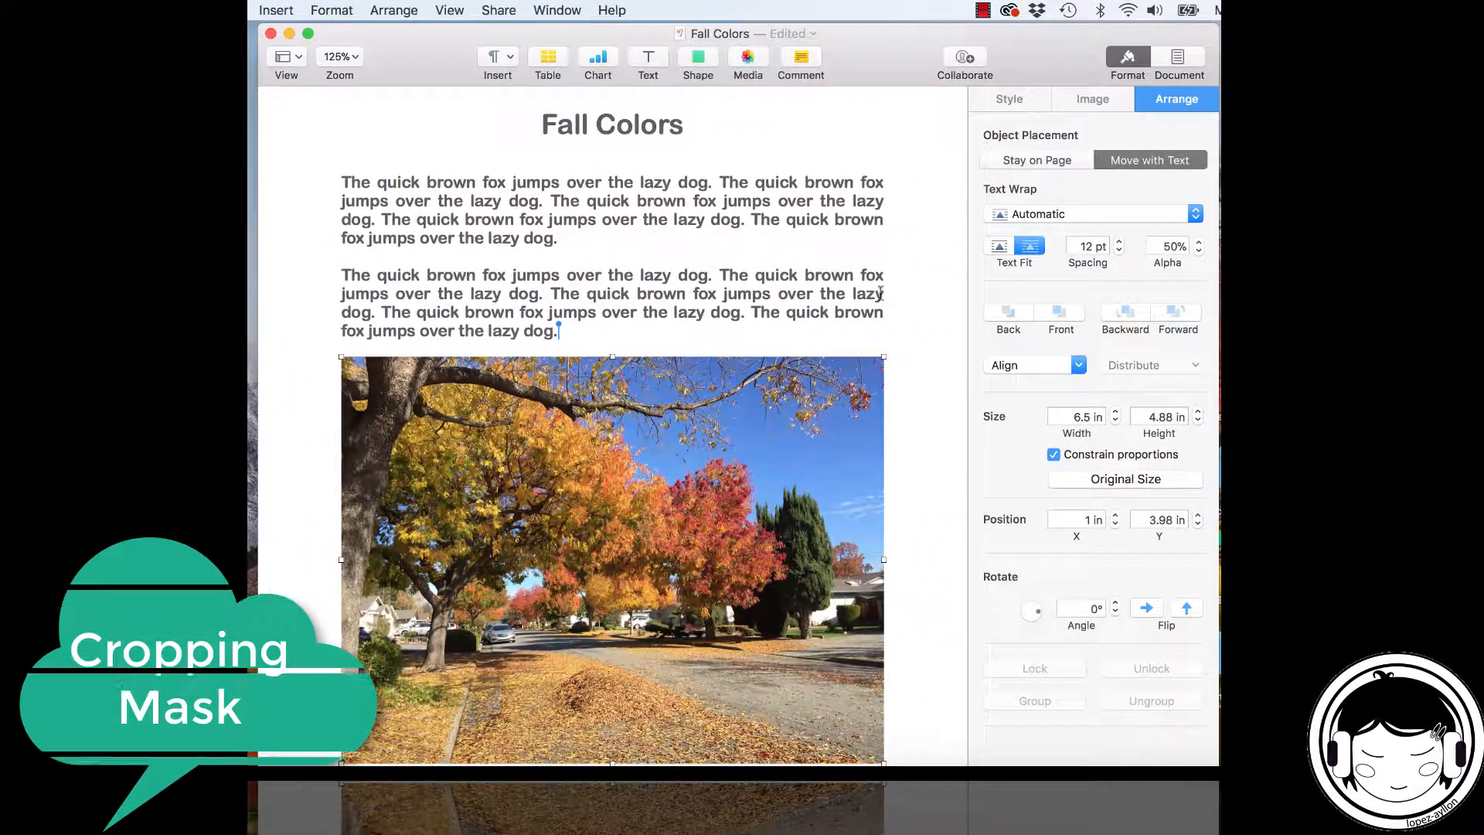
- Select the street photo and examine its border and shadow style options
{"action": "left_click", "coordinate": [866, 277]}
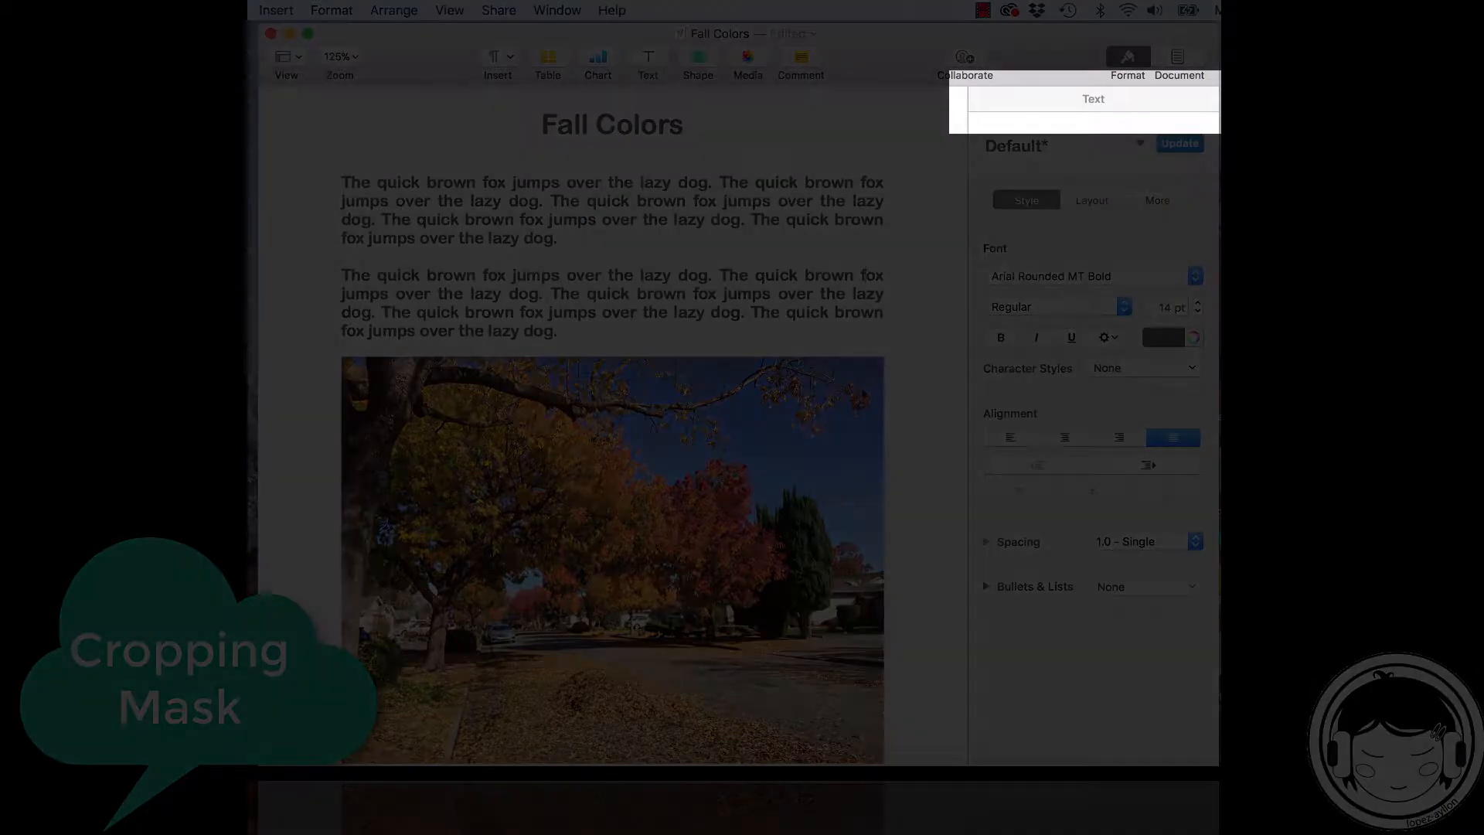
{"action": "left_click", "coordinate": [862, 394]}
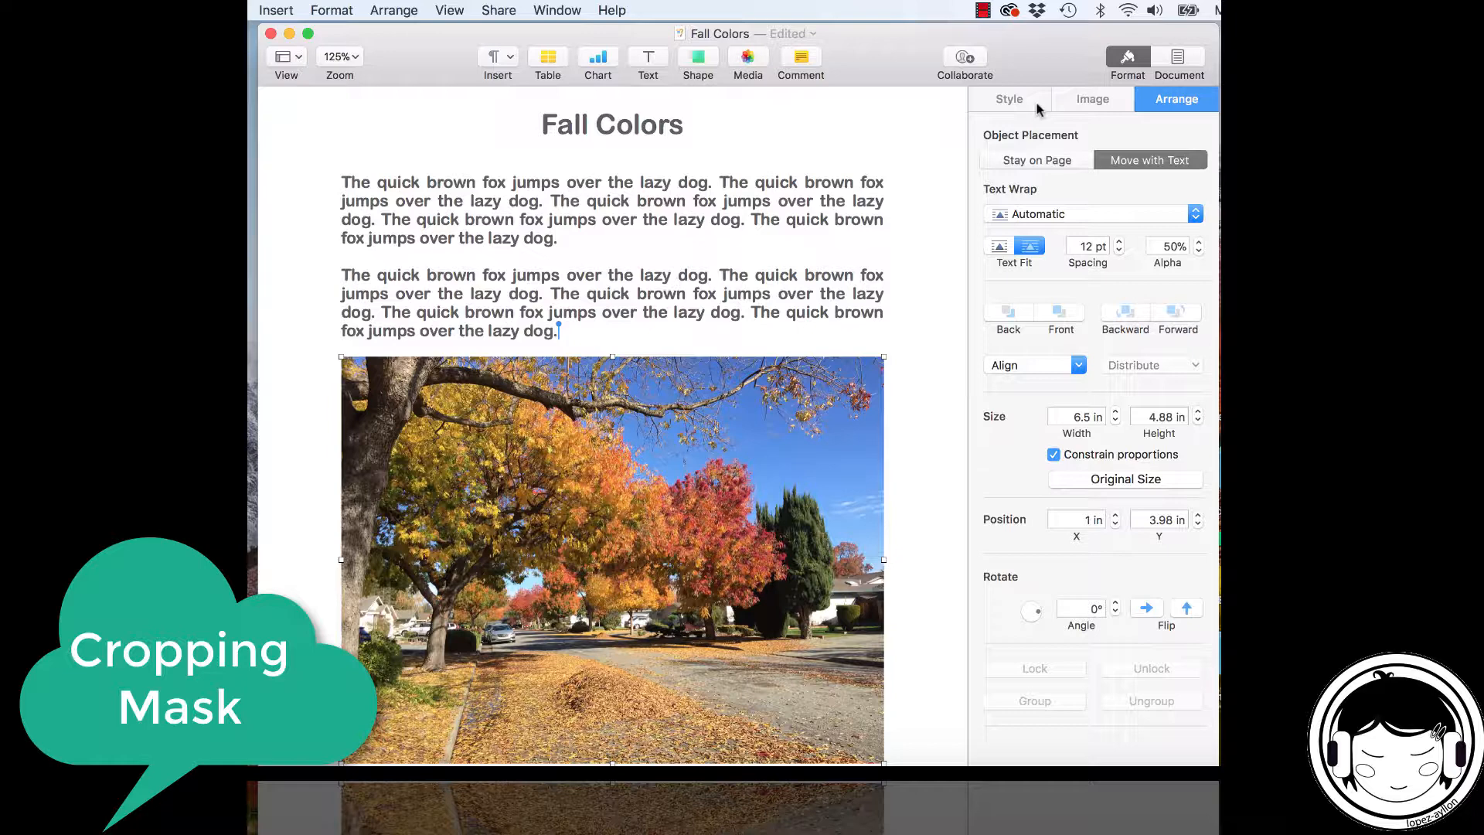
{"action": "left_click", "coordinate": [1036, 106]}
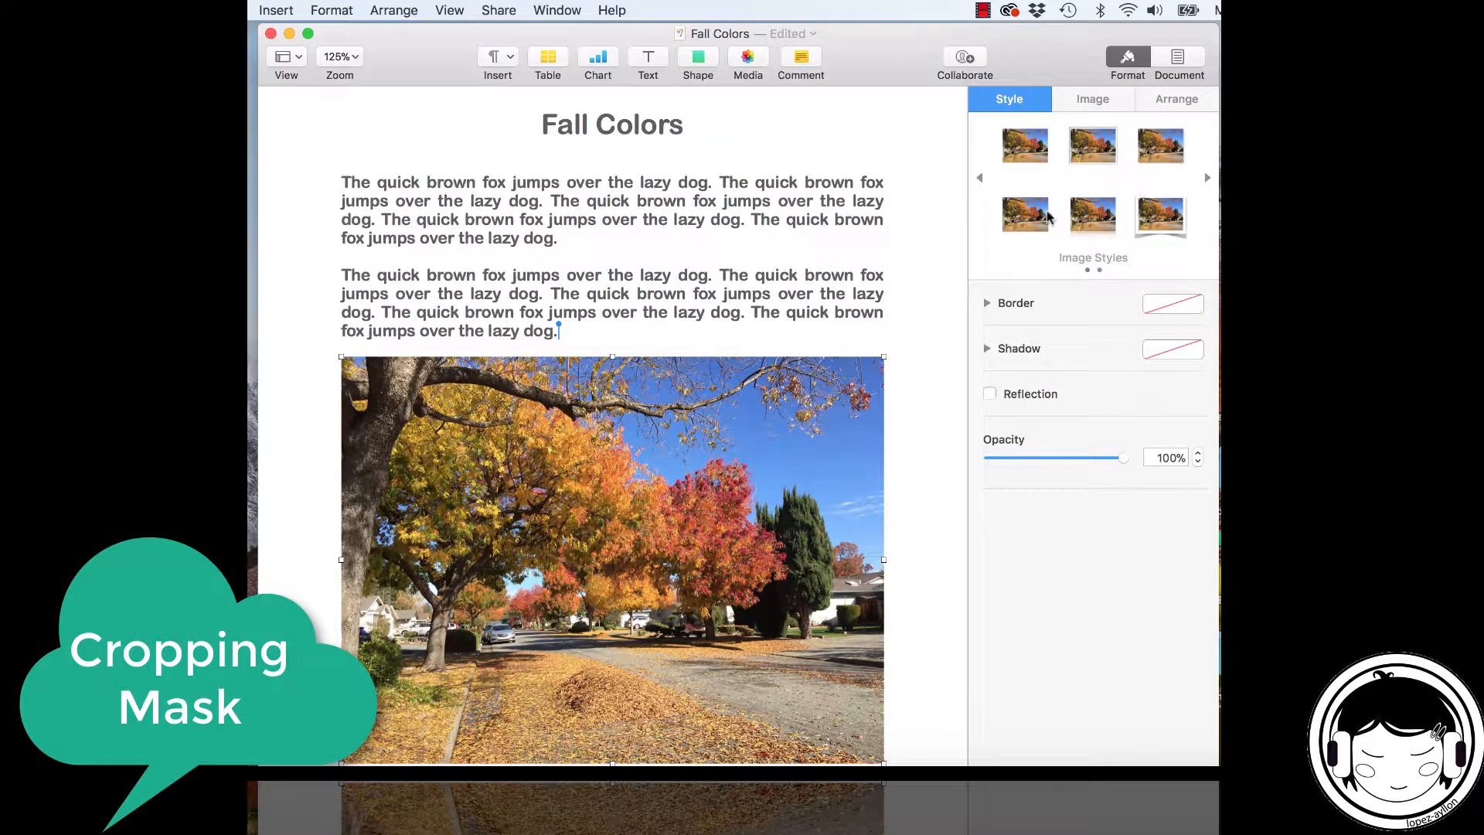
{"action": "left_click", "coordinate": [987, 303]}
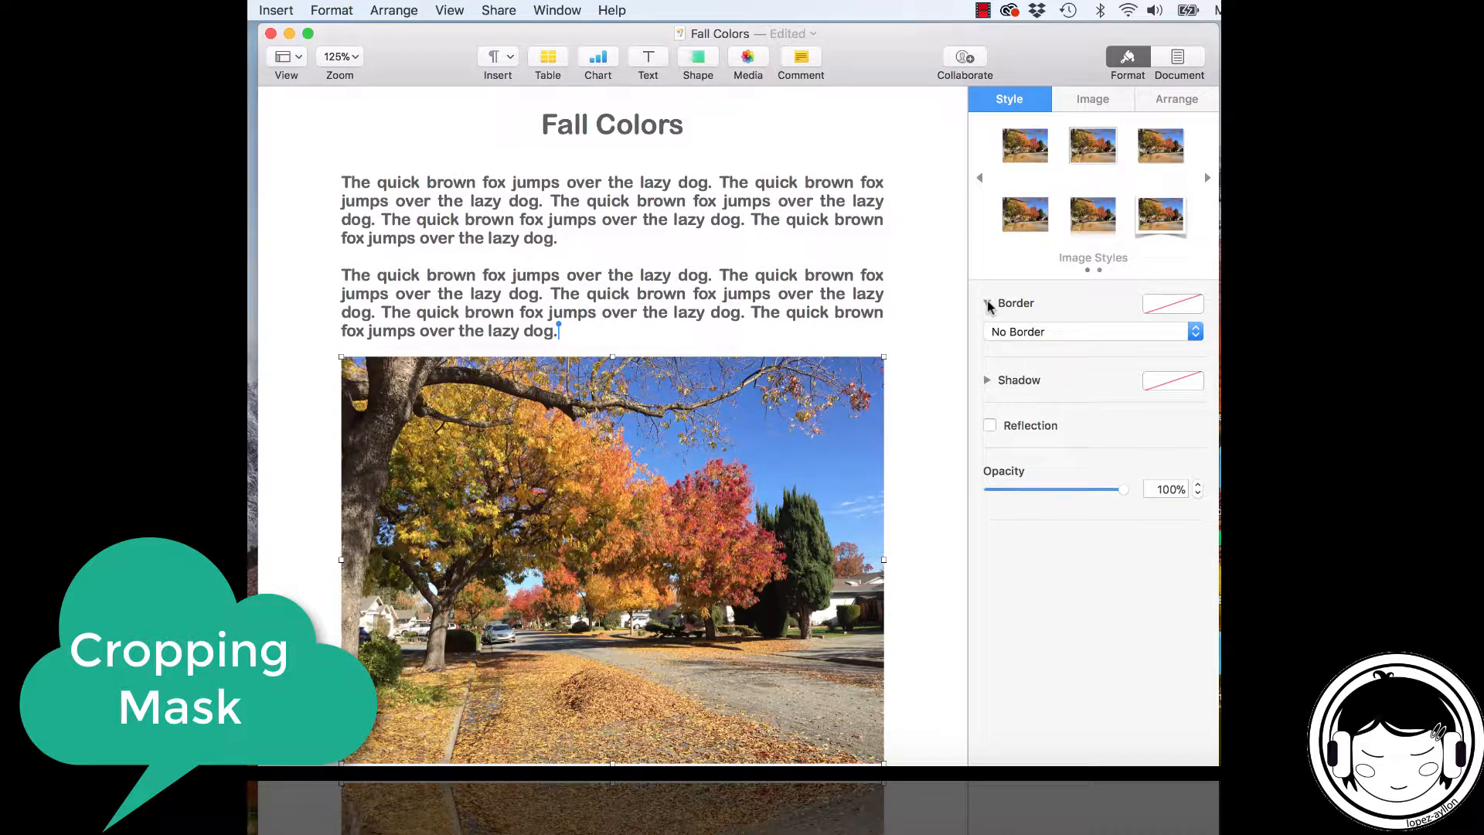
{"action": "left_click", "coordinate": [987, 304]}
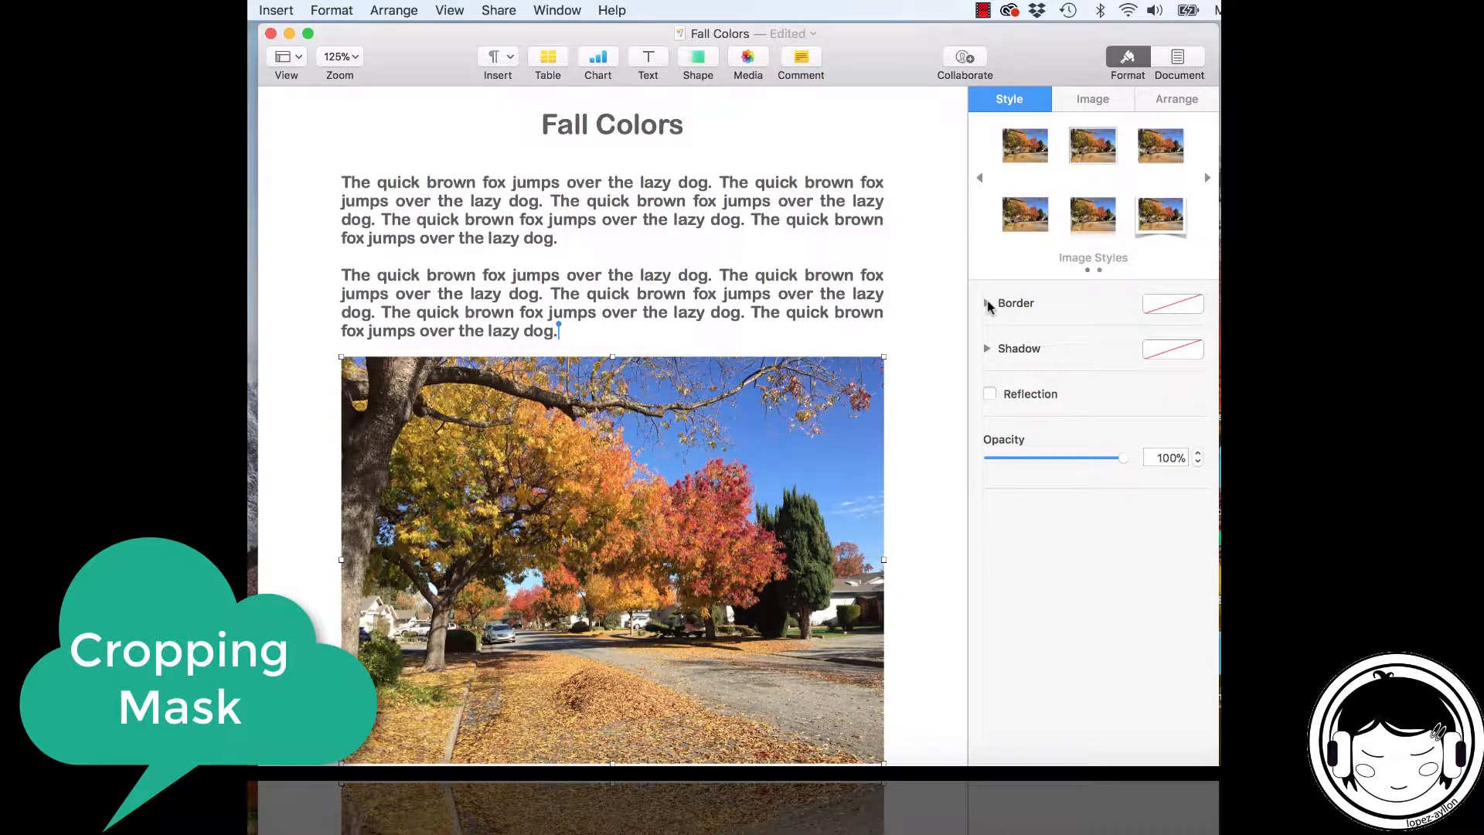
{"action": "left_click", "coordinate": [988, 349]}
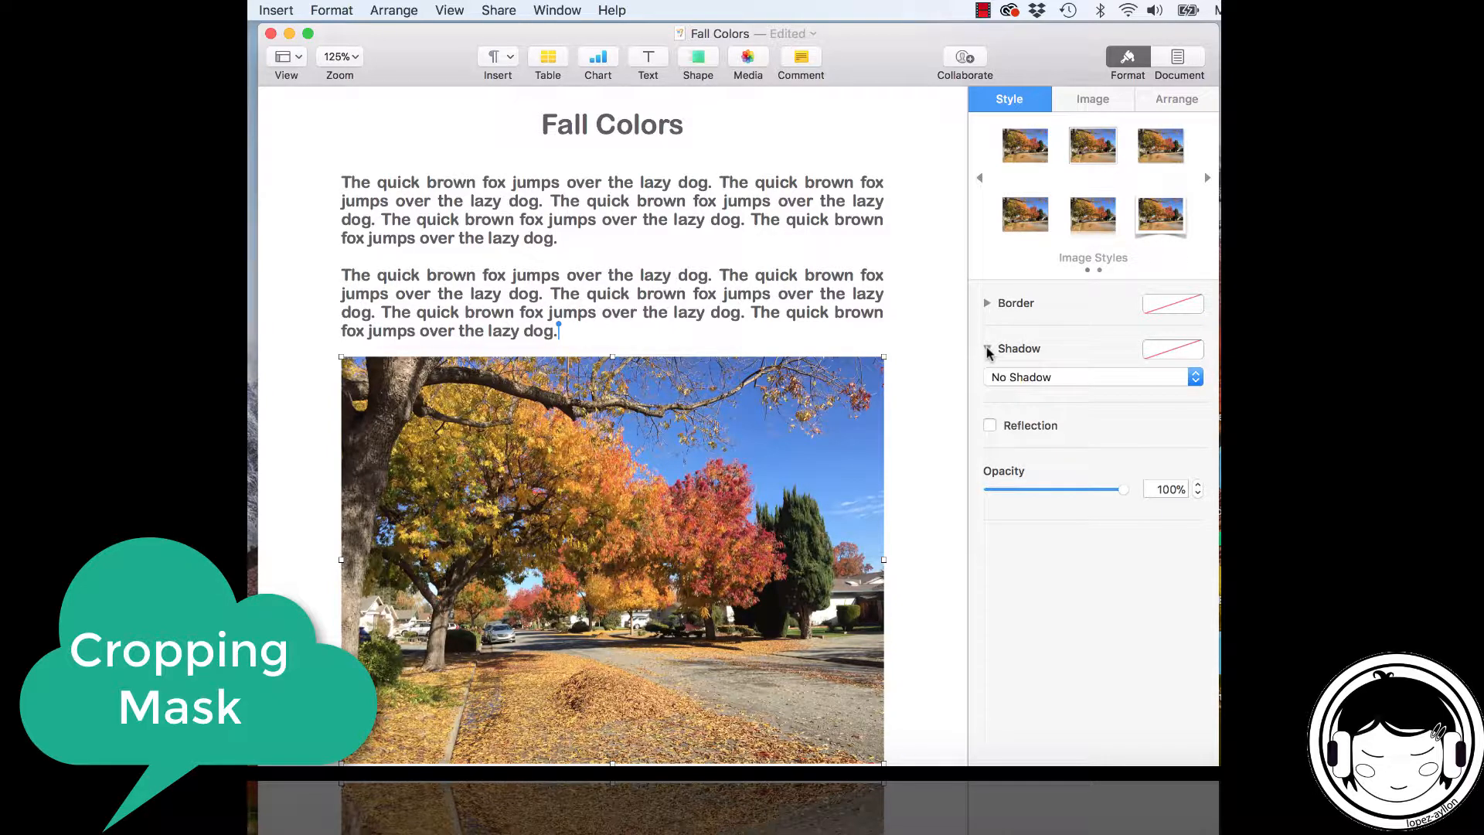
{"action": "left_click", "coordinate": [987, 349]}
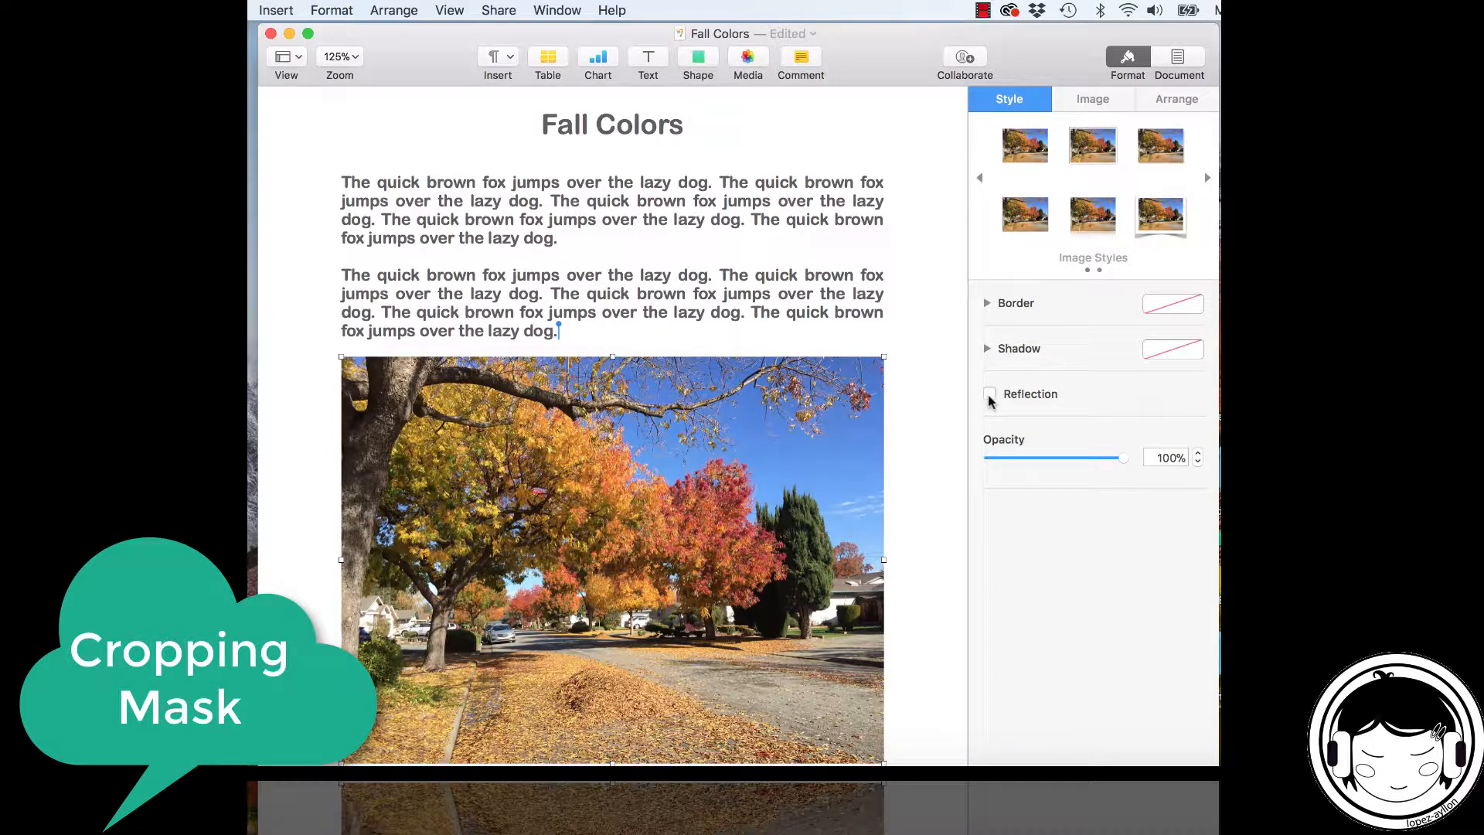
- Mask the street photo to crop its outer edges around the trees and road, and move the cropped photo up slightly
{"action": "left_click", "coordinate": [1084, 103]}
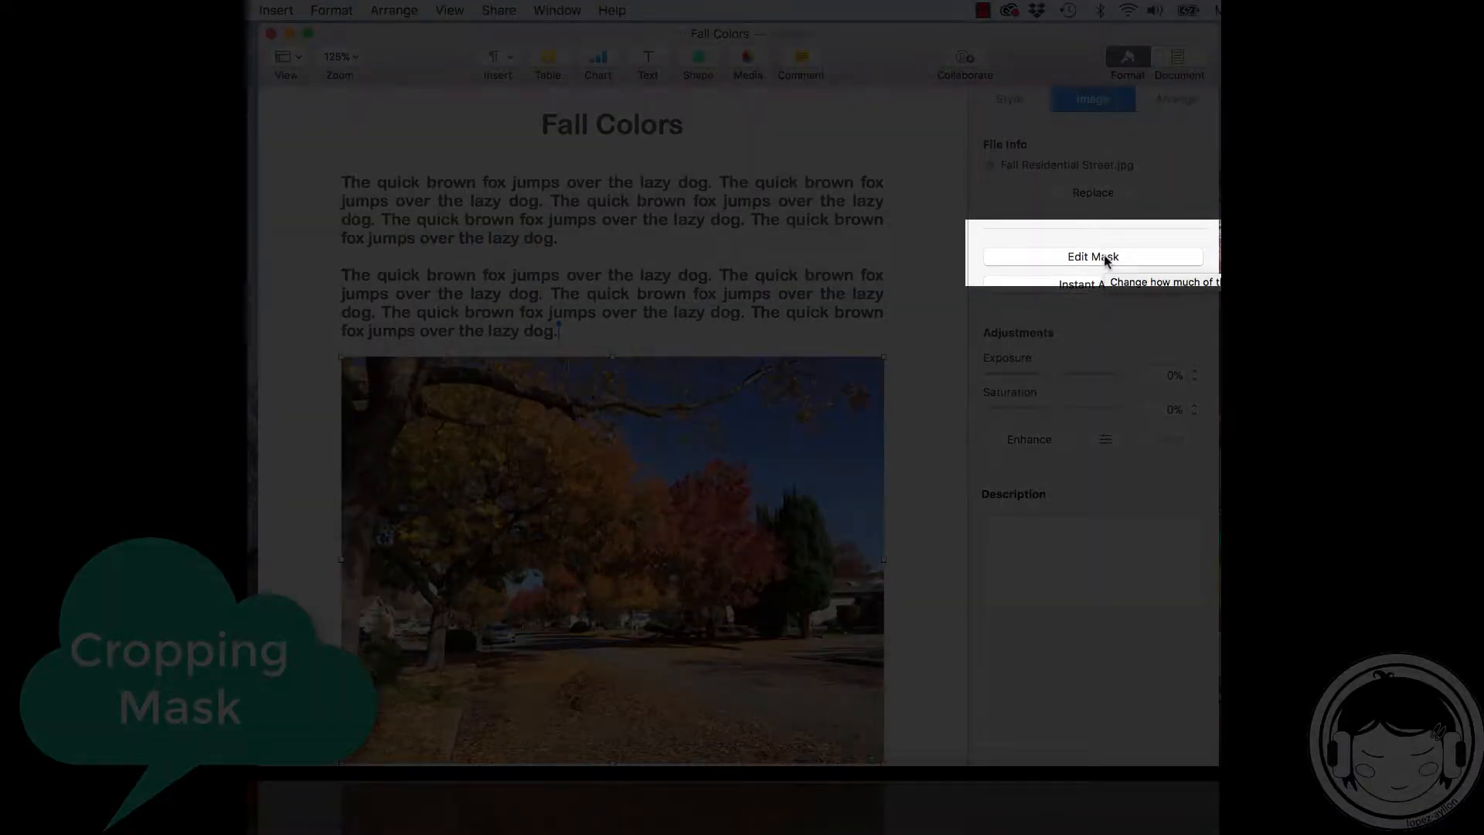
{"action": "left_click", "coordinate": [1105, 259]}
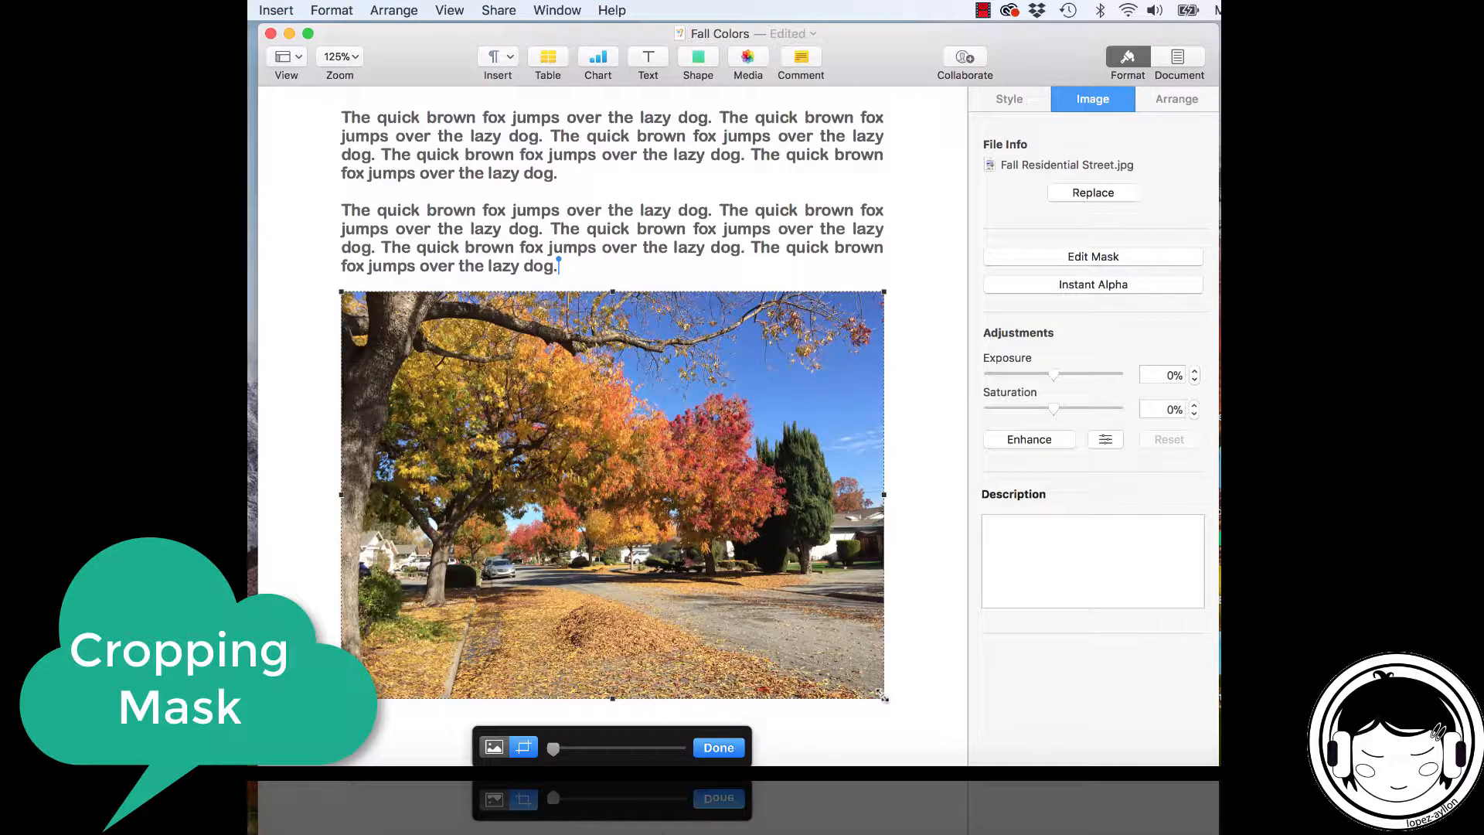
{"action": "left_click_drag", "start_coordinate": [883, 698], "coordinate": [856, 646]}
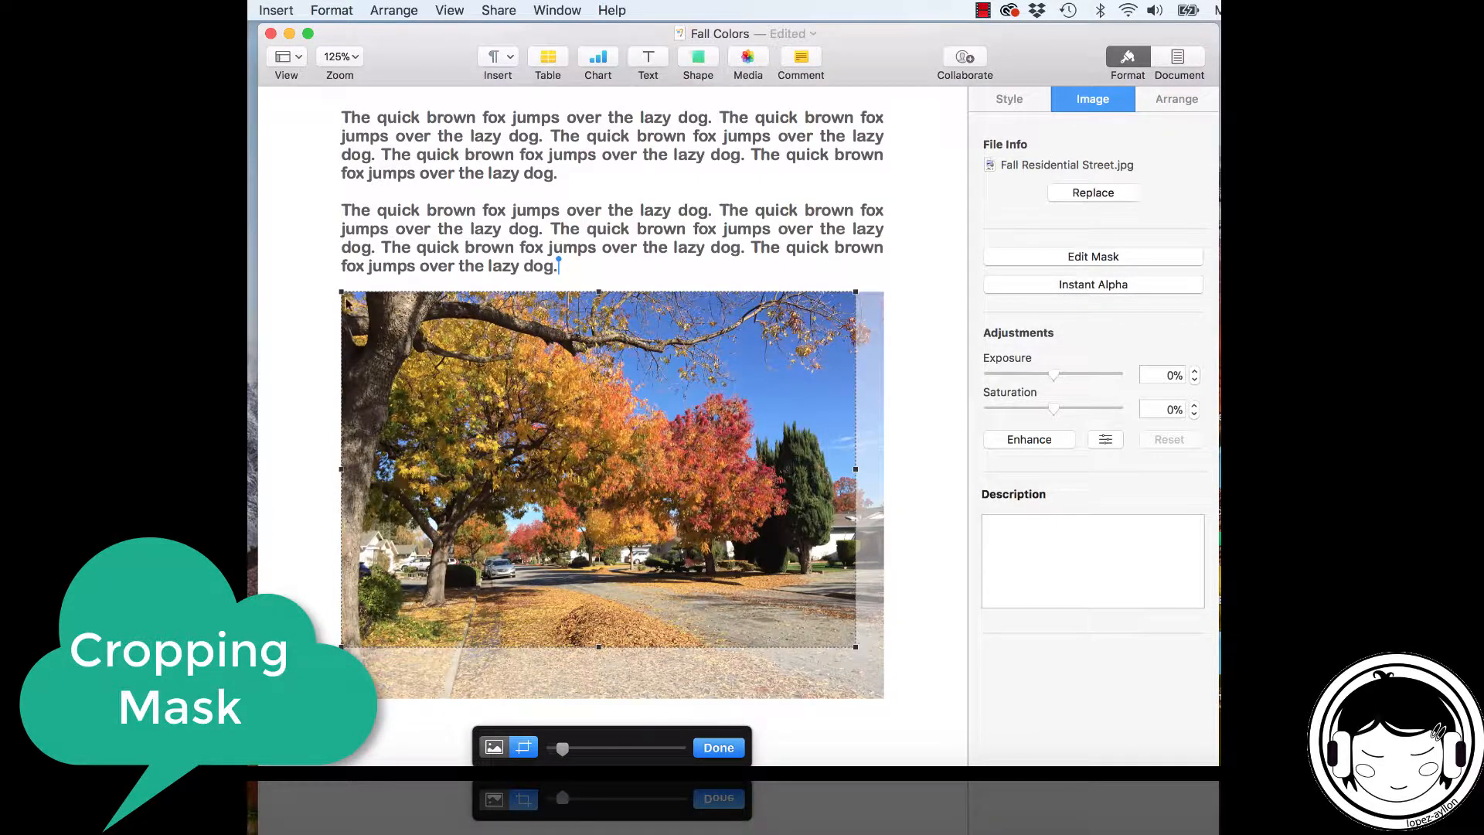
{"action": "left_click_drag", "start_coordinate": [342, 293], "coordinate": [405, 390]}
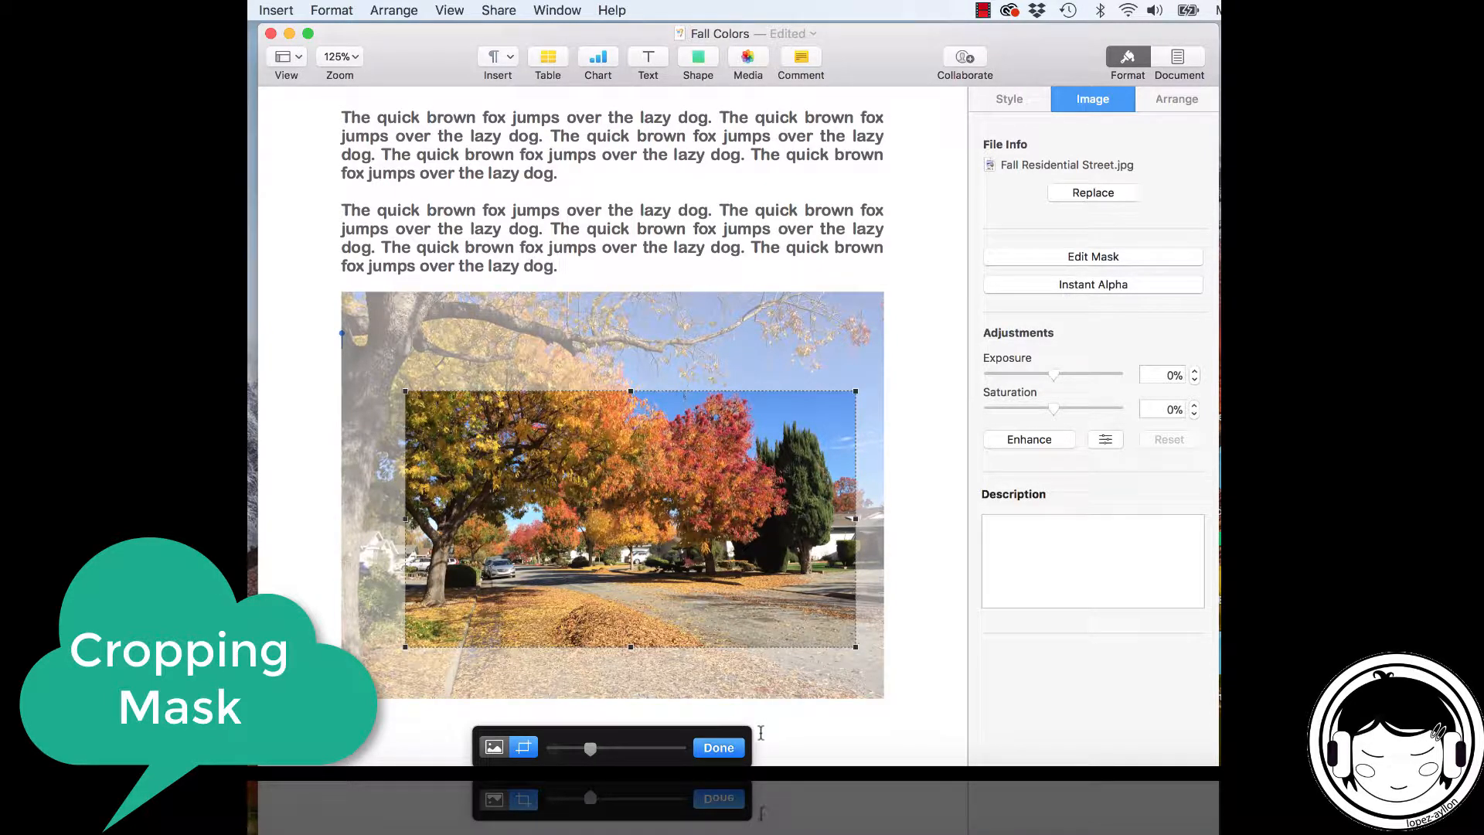
{"action": "left_click", "coordinate": [719, 748]}
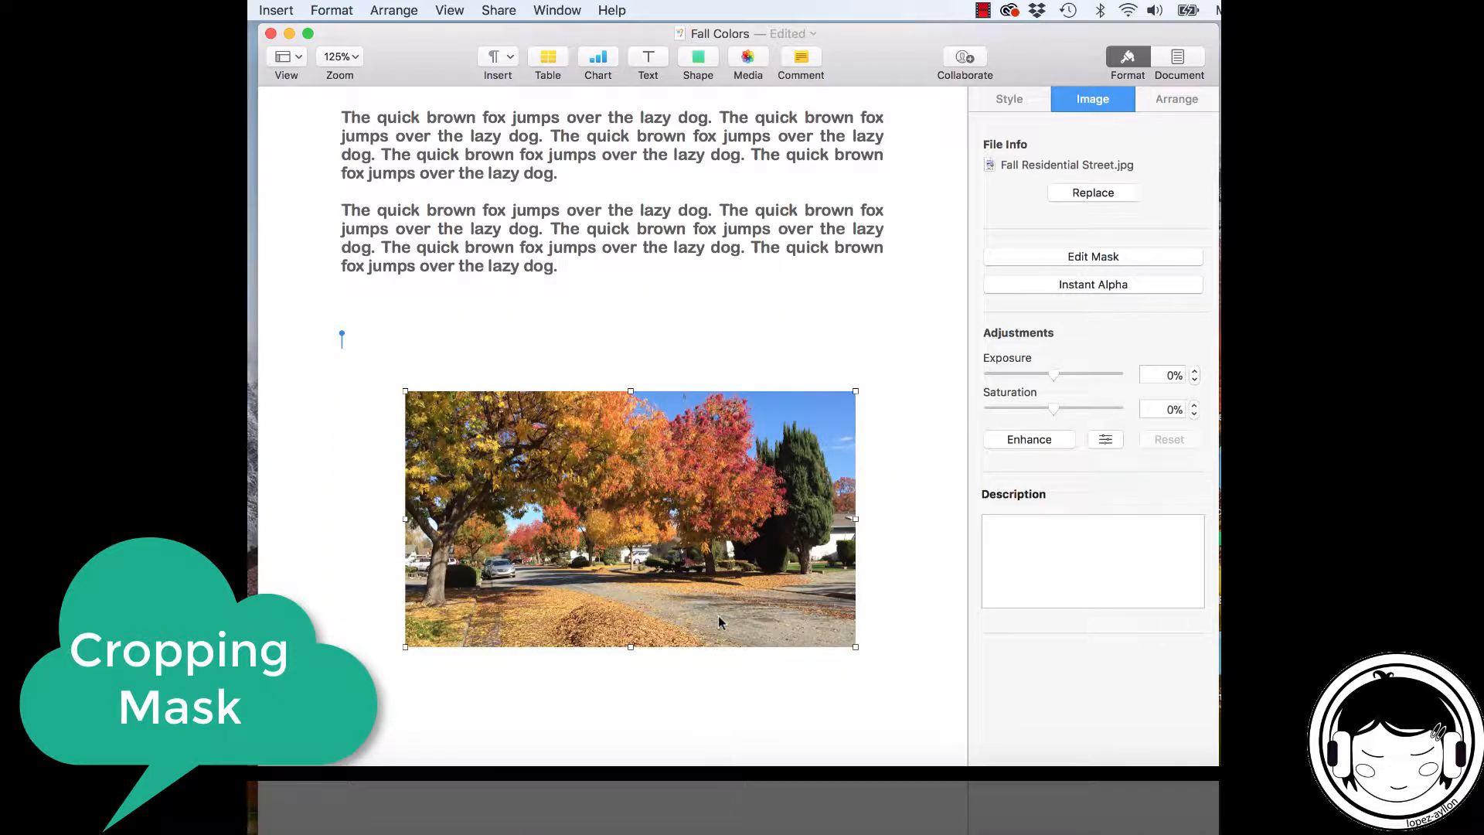
{"action": "mouse_move", "coordinate": [719, 622]}
{"action": "left_mouse_down"}
{"action": "mouse_move", "coordinate": [717, 517]}
{"action": "mouse_move", "coordinate": [718, 582]}
{"action": "left_mouse_up"}
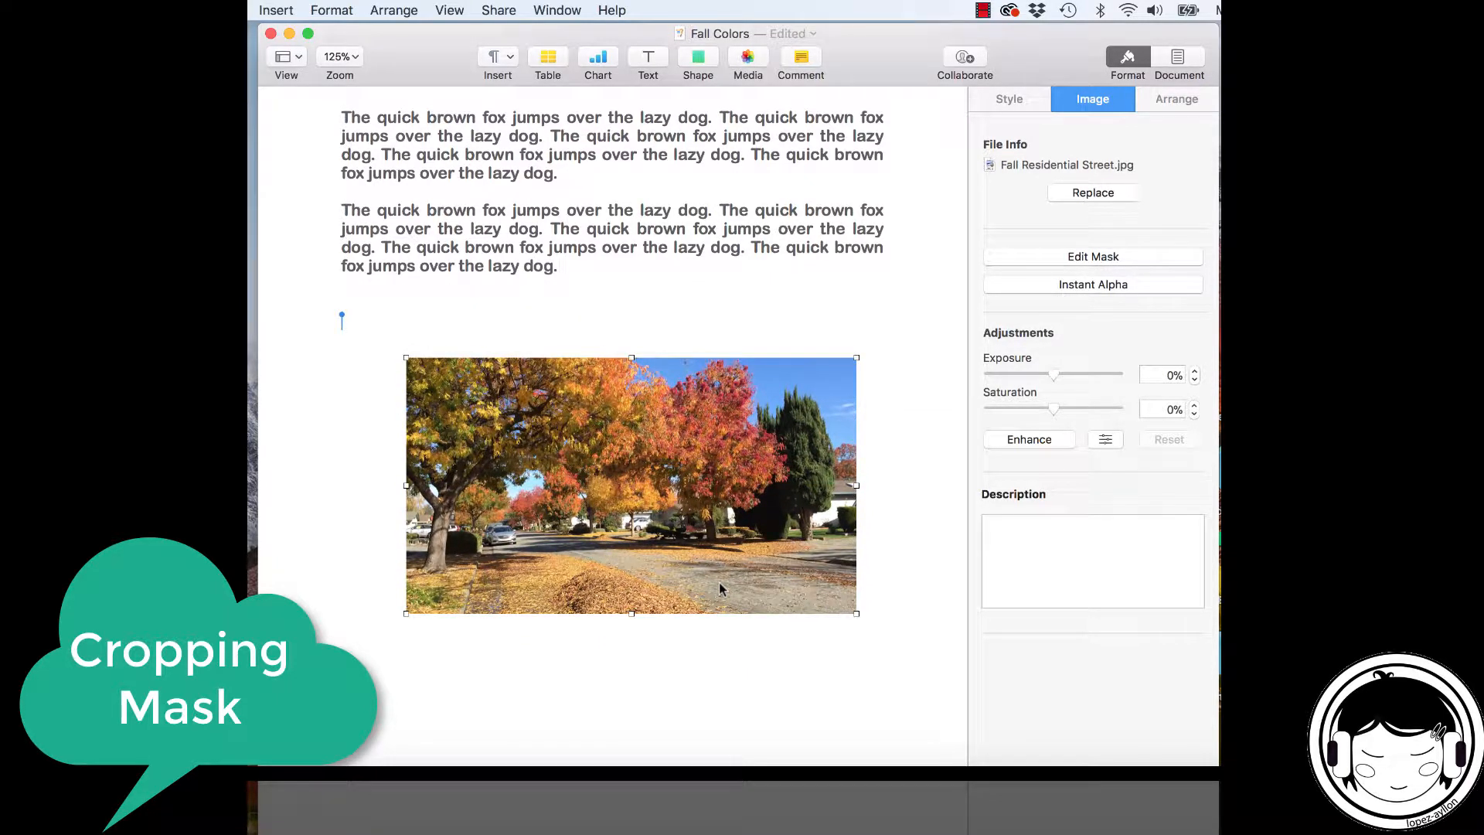
- Extend the photo's mask outward at its upper-left corner to reveal more of the tree and sky
{"action": "left_click", "coordinate": [1084, 258]}
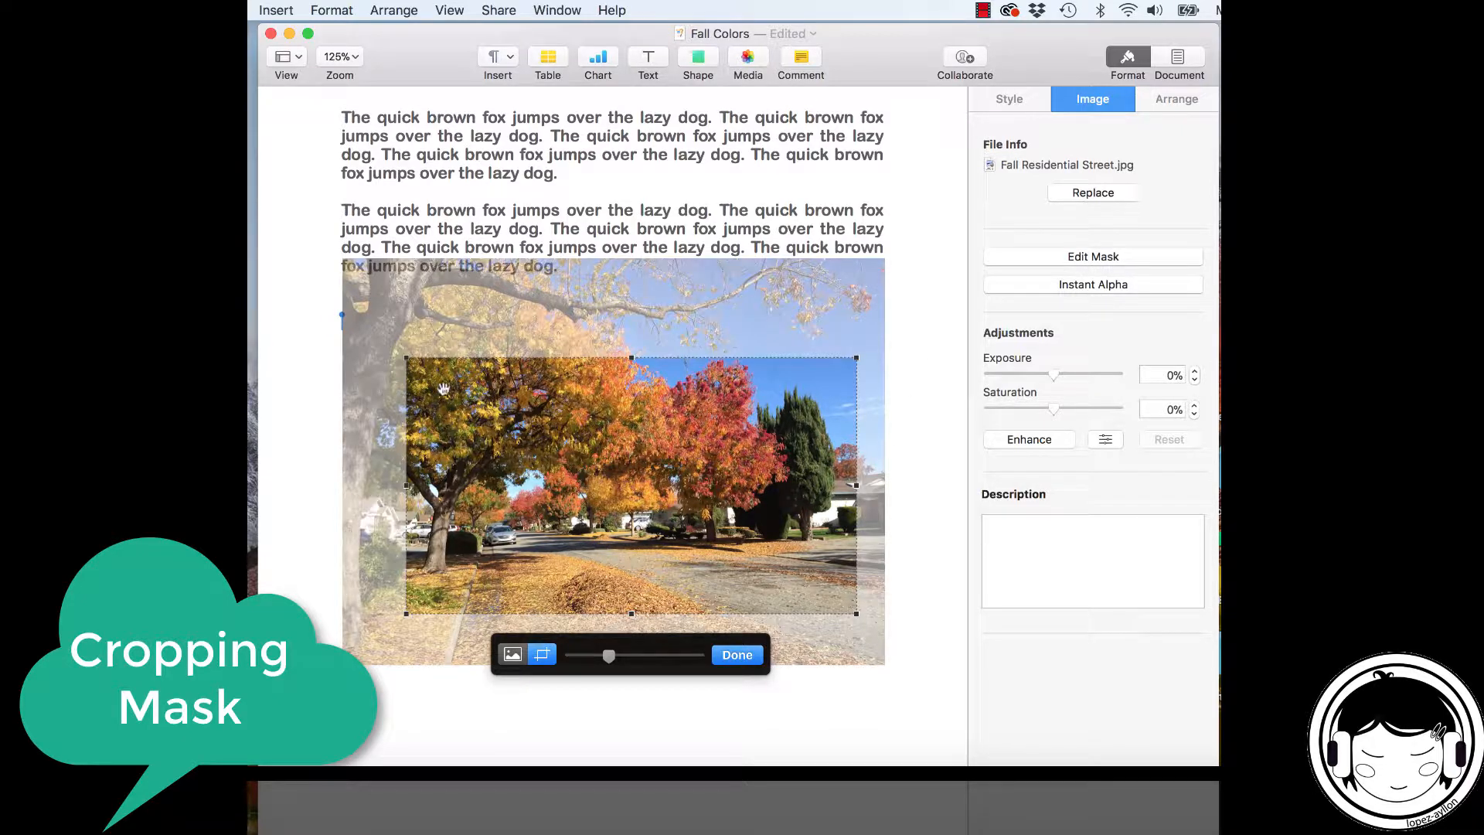
{"action": "left_click_drag", "start_coordinate": [403, 355], "coordinate": [377, 299]}
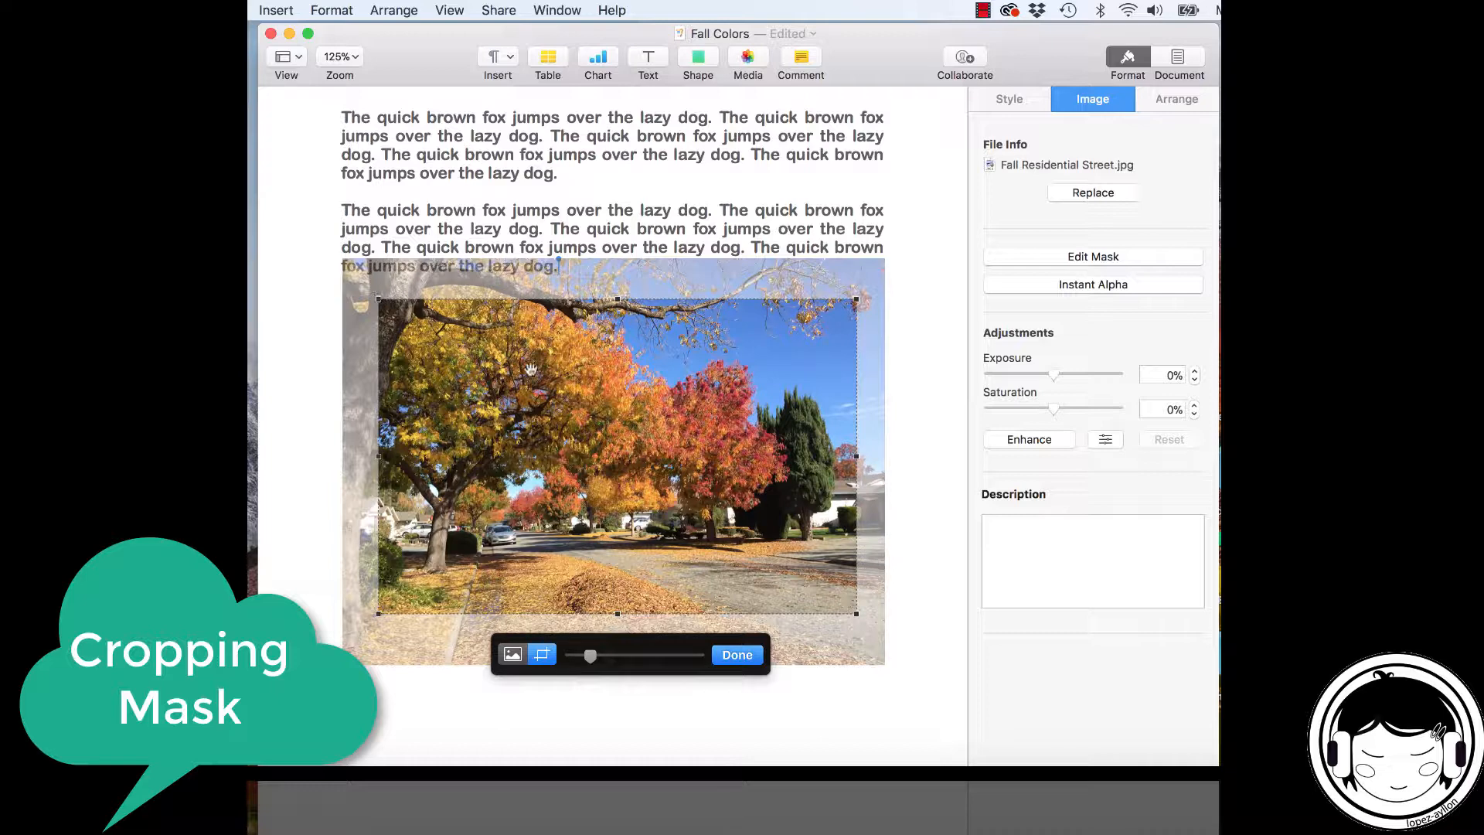
{"action": "left_click", "coordinate": [754, 655]}
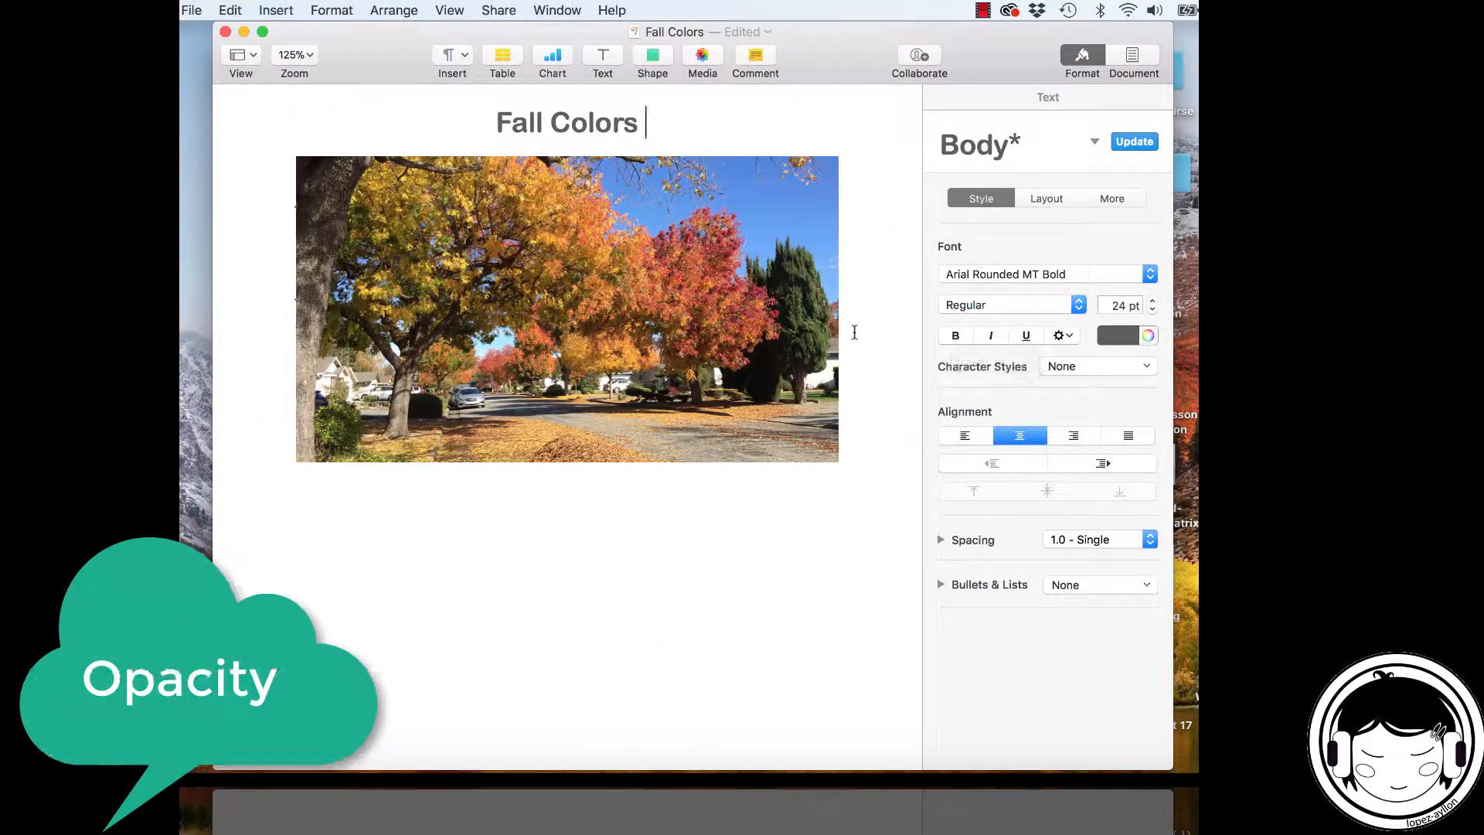
- Reduce the opacity of the photo over the body text to 25%
{"action": "left_click", "coordinate": [792, 310]}
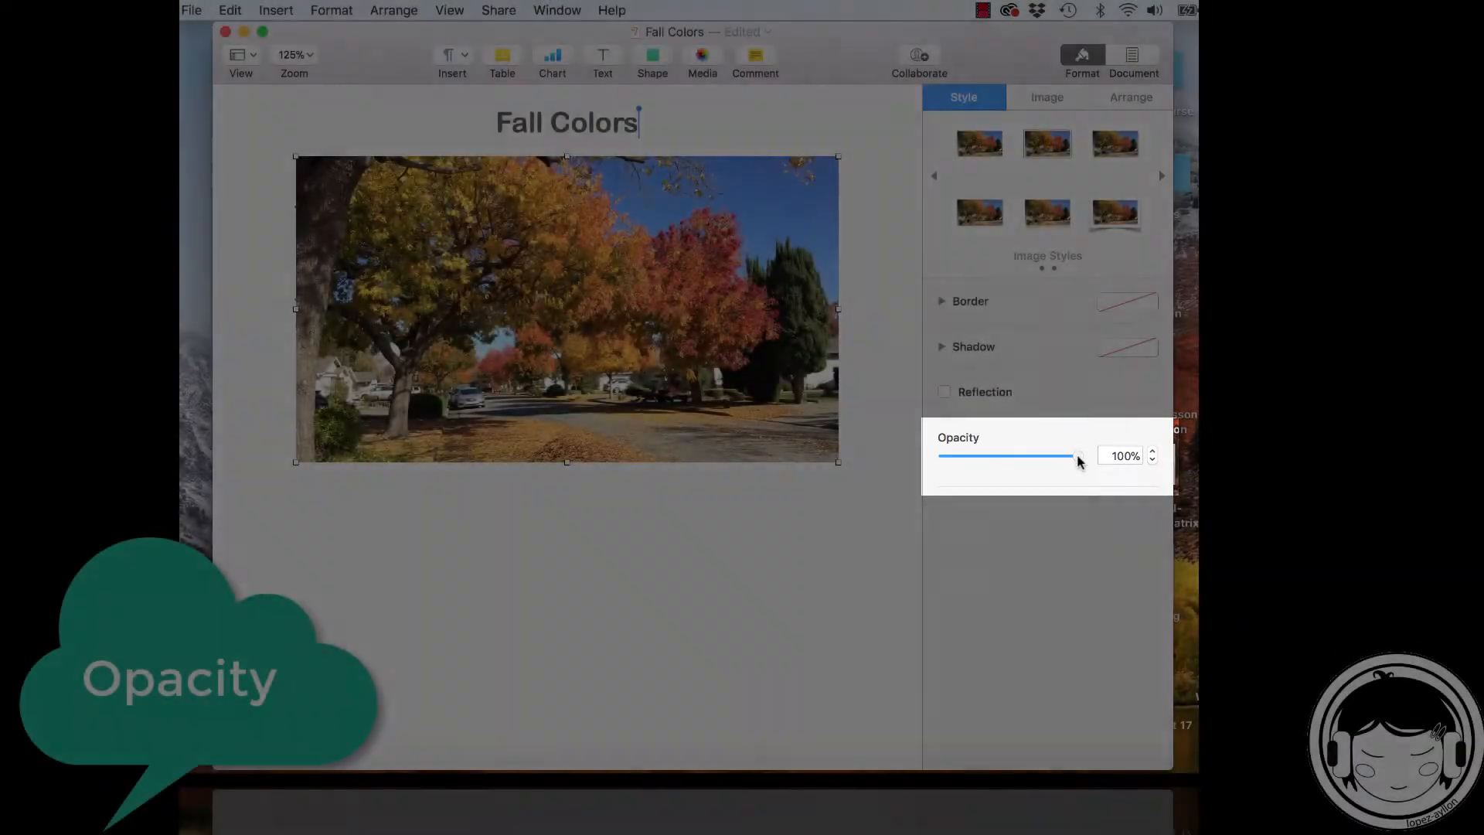
{"action": "left_click_drag", "start_coordinate": [1079, 462], "coordinate": [976, 463]}
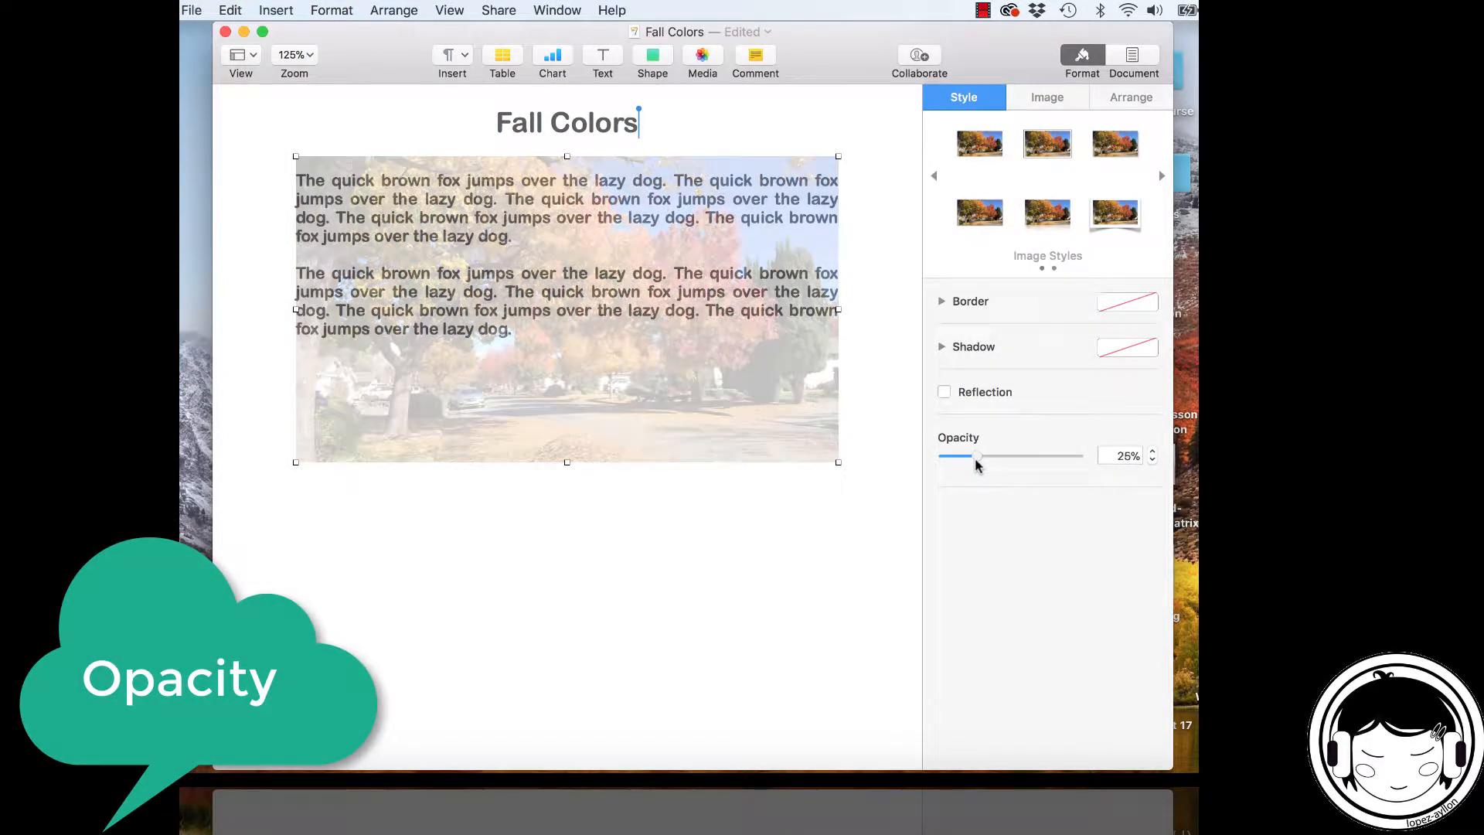
{"action": "left_click", "coordinate": [889, 485]}
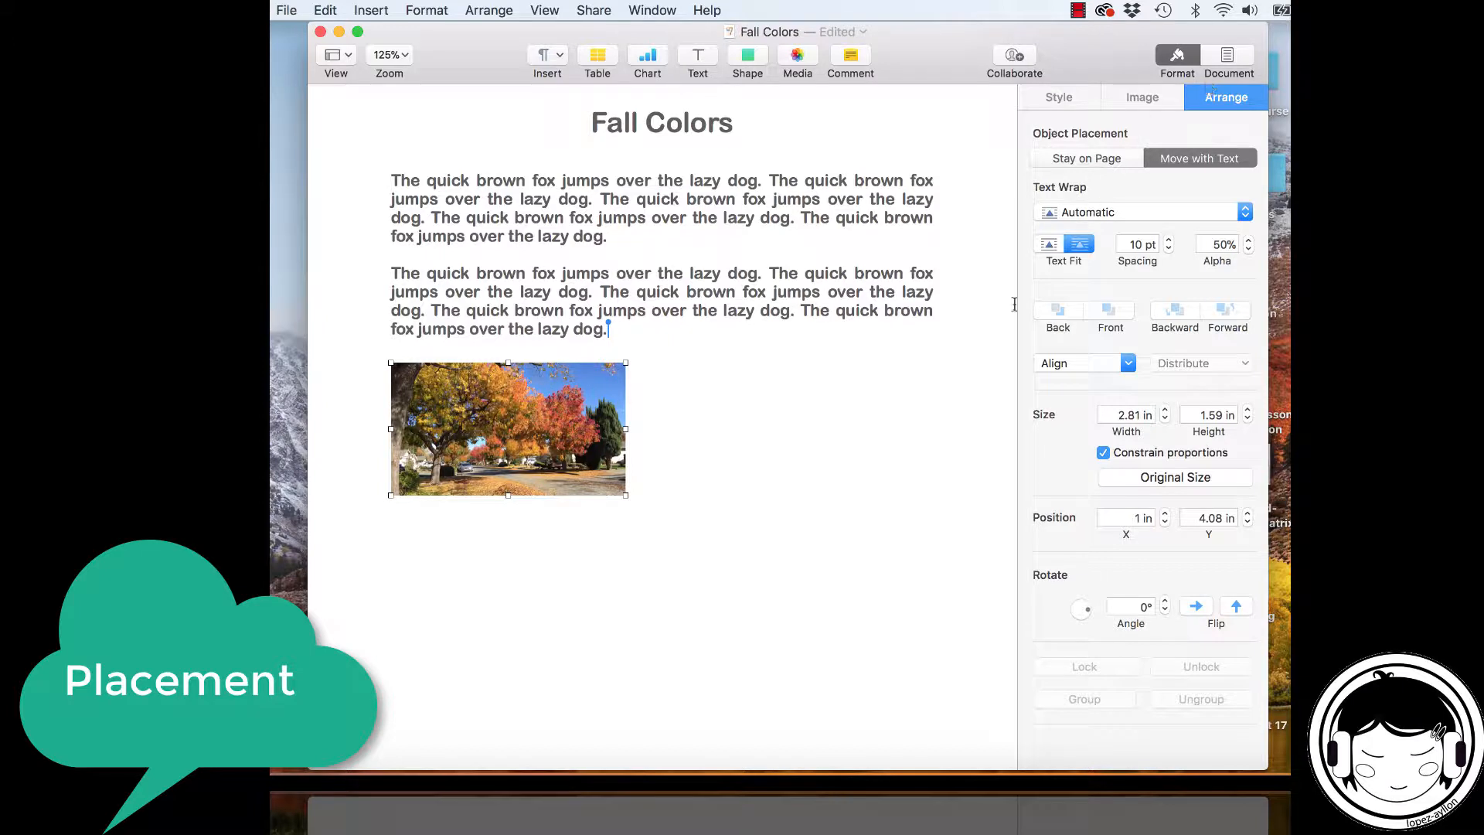
- Switch the small photo's object placement to Stay on Page and back to Move with Text
{"action": "left_click", "coordinate": [1092, 156]}
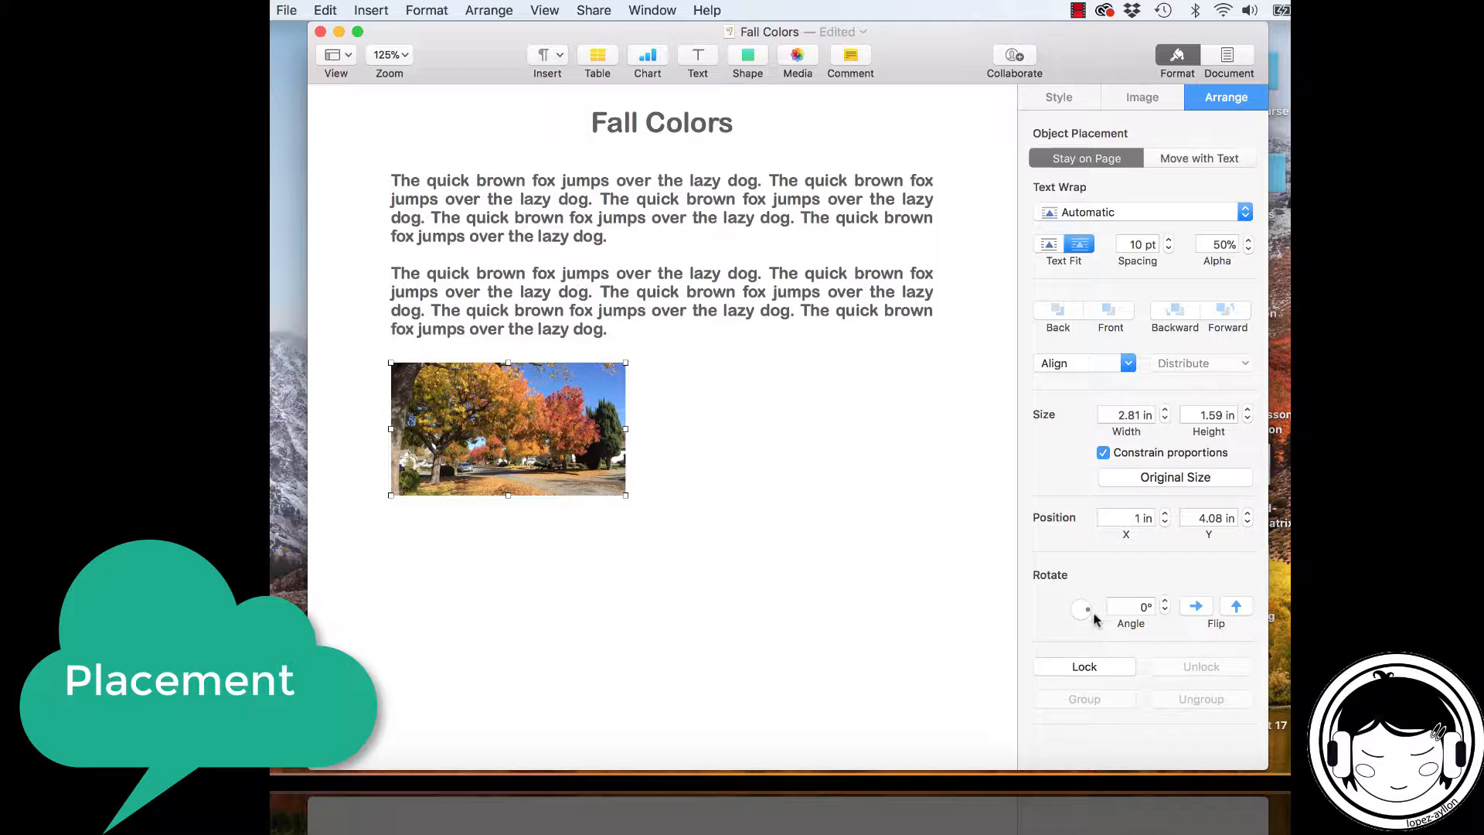
{"action": "left_click", "coordinate": [1177, 157]}
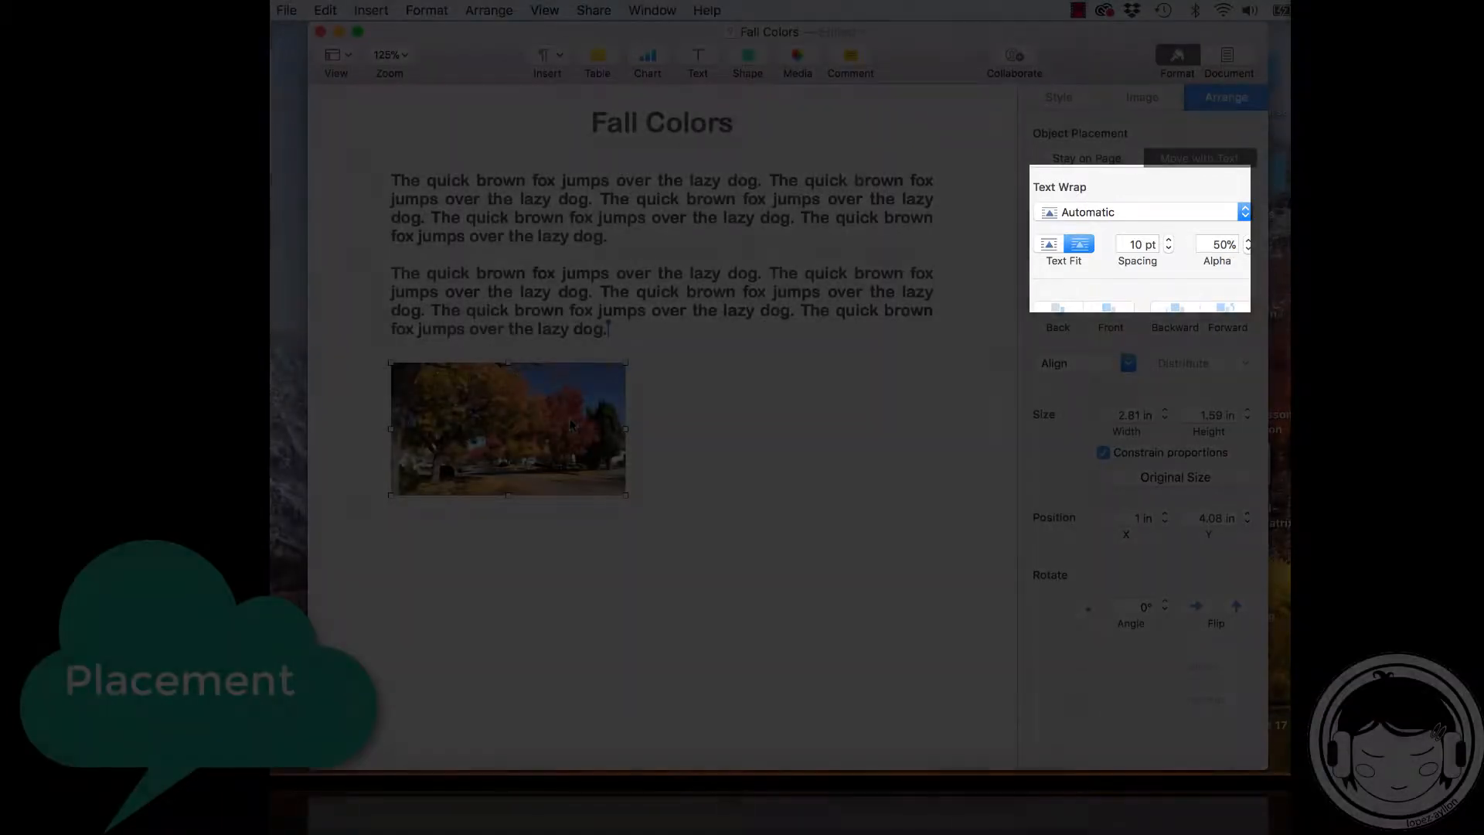
- Move the small photo up beside the first paragraph and set its text wrap spacing to 11 pt
{"action": "left_click_drag", "start_coordinate": [569, 411], "coordinate": [571, 227]}
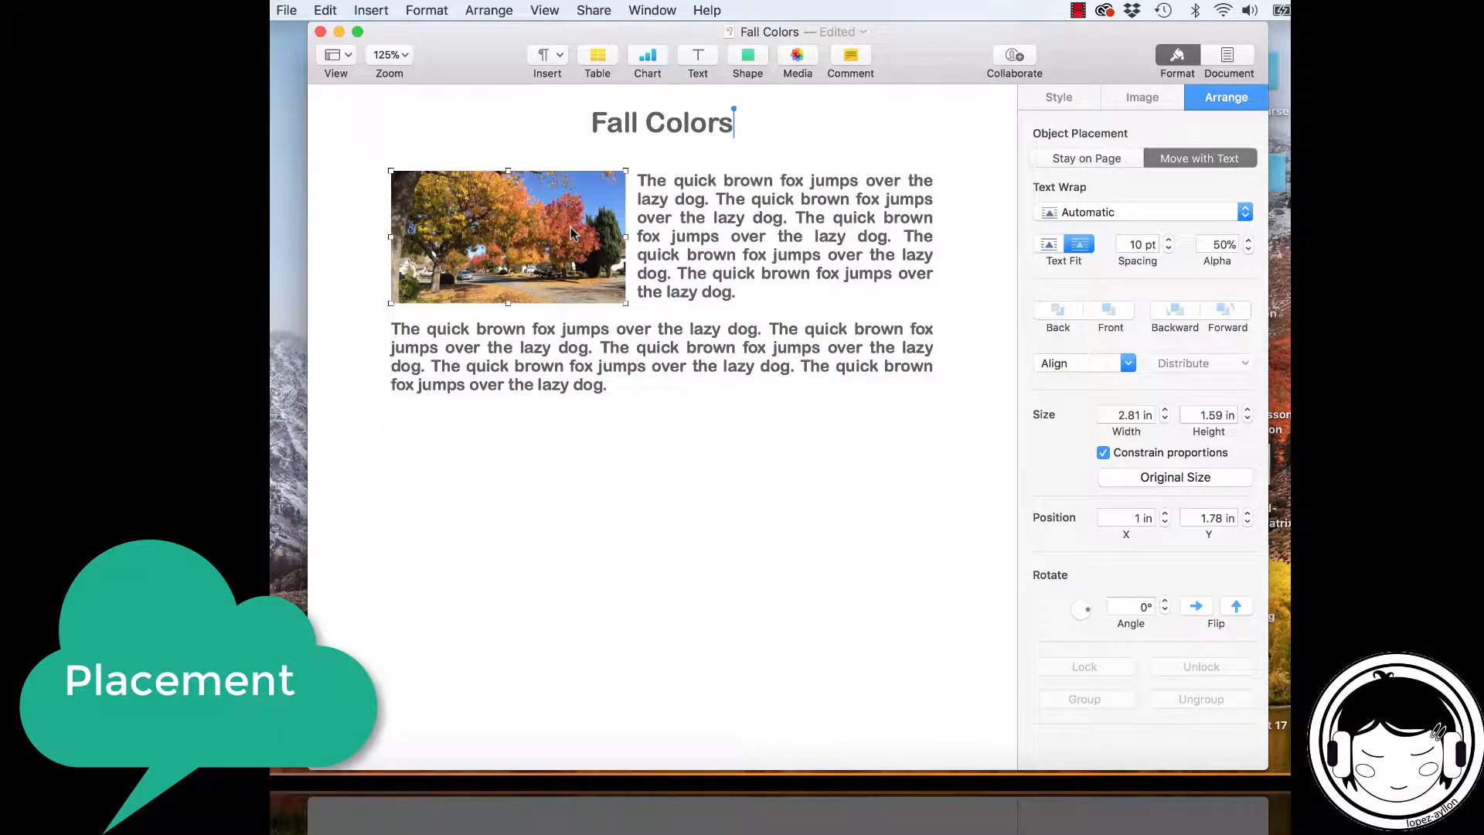
{"action": "left_click", "coordinate": [1168, 248]}
{"action": "left_click", "coordinate": [1168, 248]}
{"action": "left_click", "coordinate": [1168, 248]}
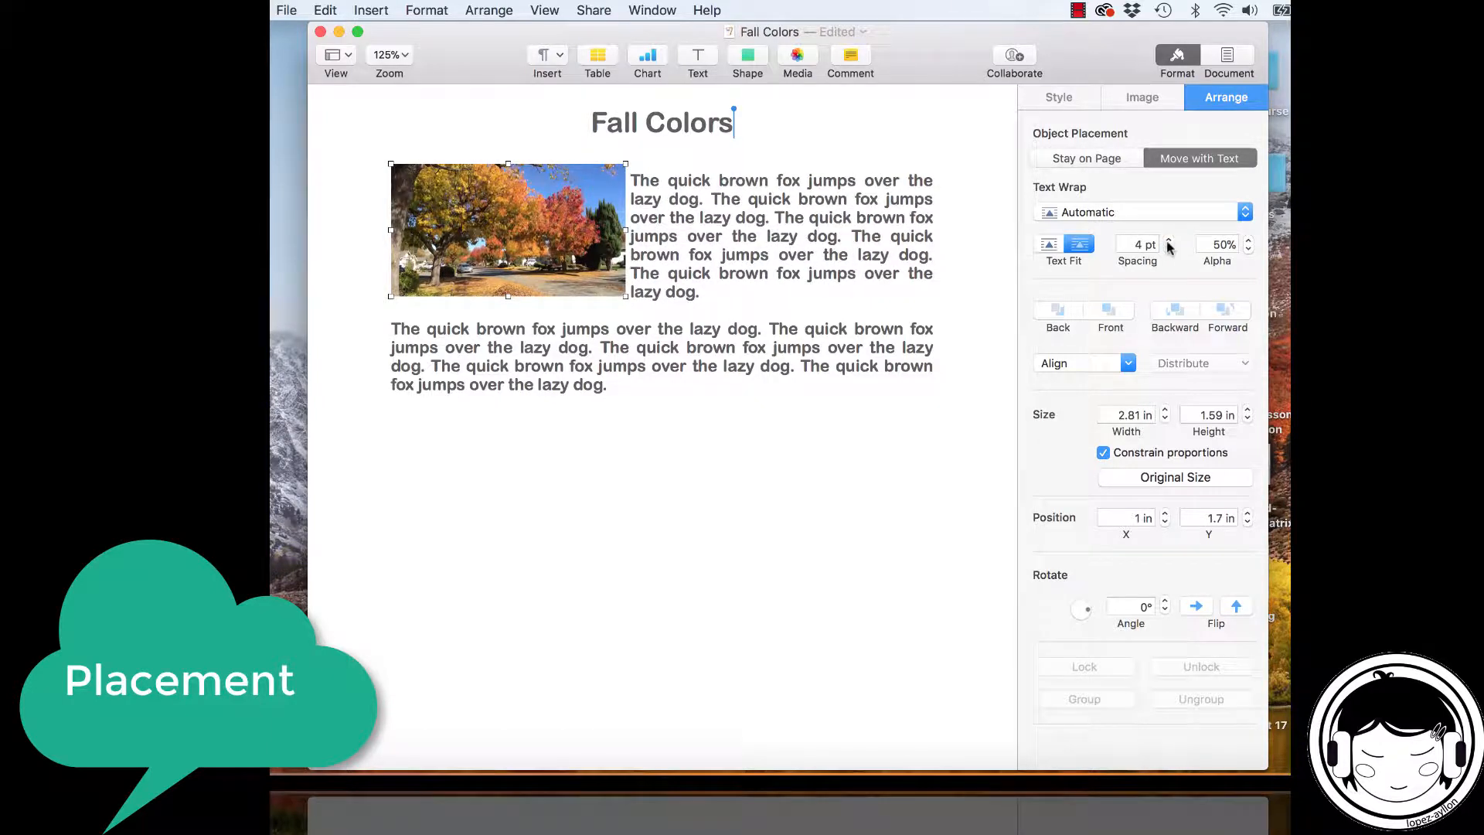
{"action": "left_click", "coordinate": [1168, 241]}
{"action": "left_click", "coordinate": [1168, 240]}
{"action": "left_click", "coordinate": [1169, 240]}
{"action": "left_click", "coordinate": [1168, 241]}
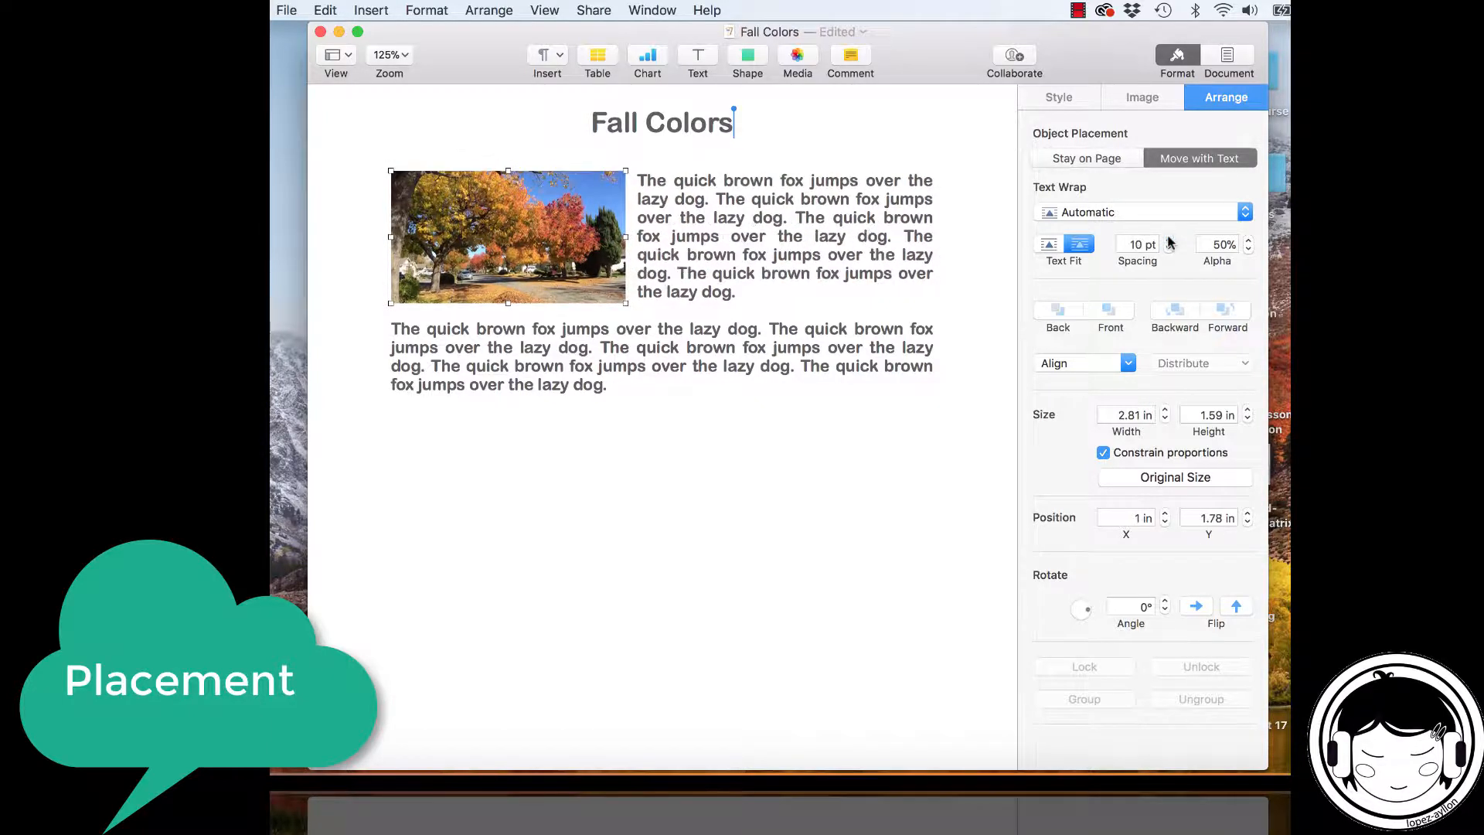
{"action": "left_click", "coordinate": [1168, 241]}
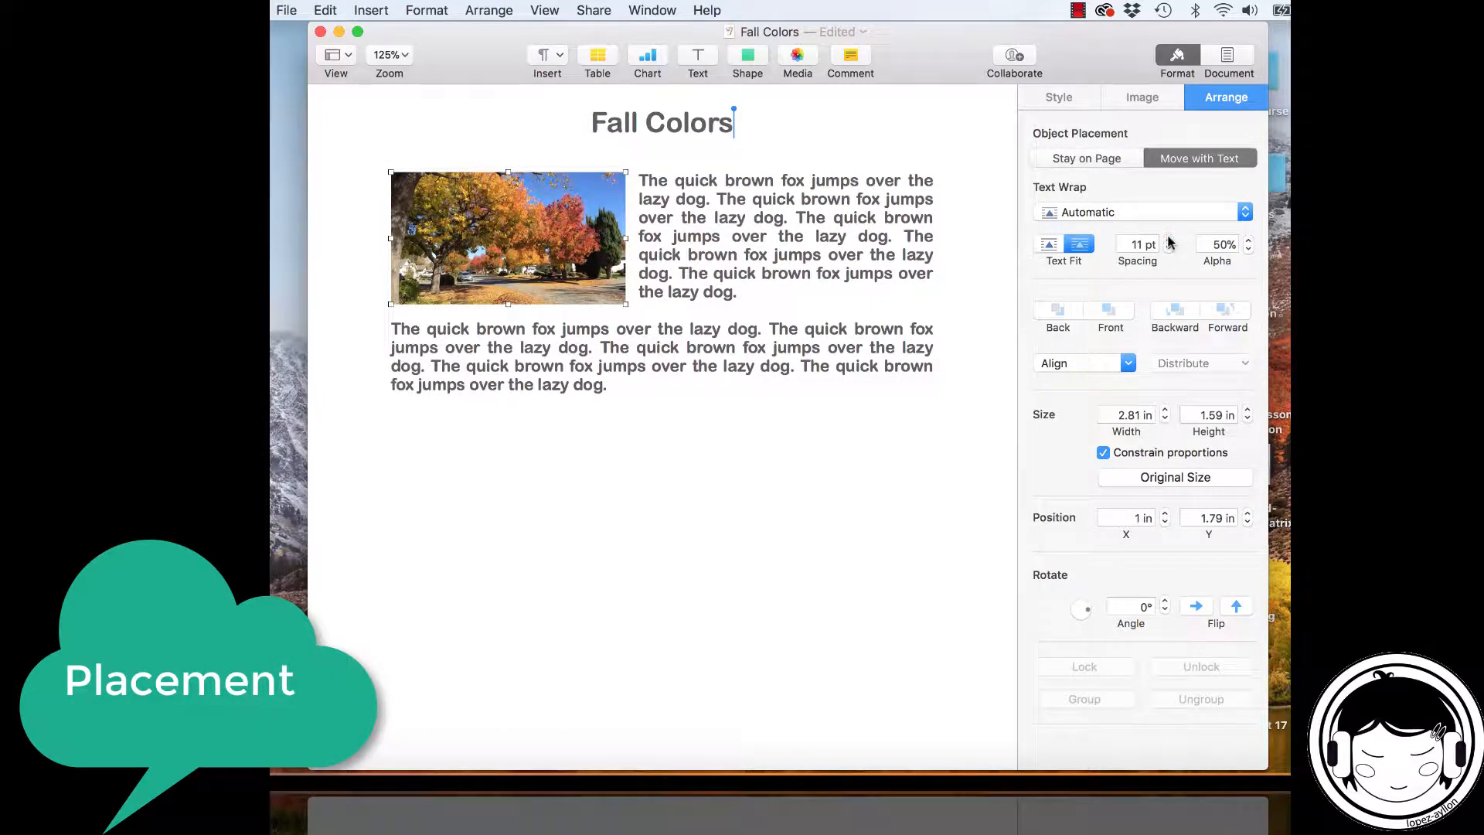
- Change the photo's text wrap to Around and nudge the photo slightly upward beside the first paragraph
{"action": "left_click", "coordinate": [1245, 212]}
{"action": "left_click", "coordinate": [1226, 238]}
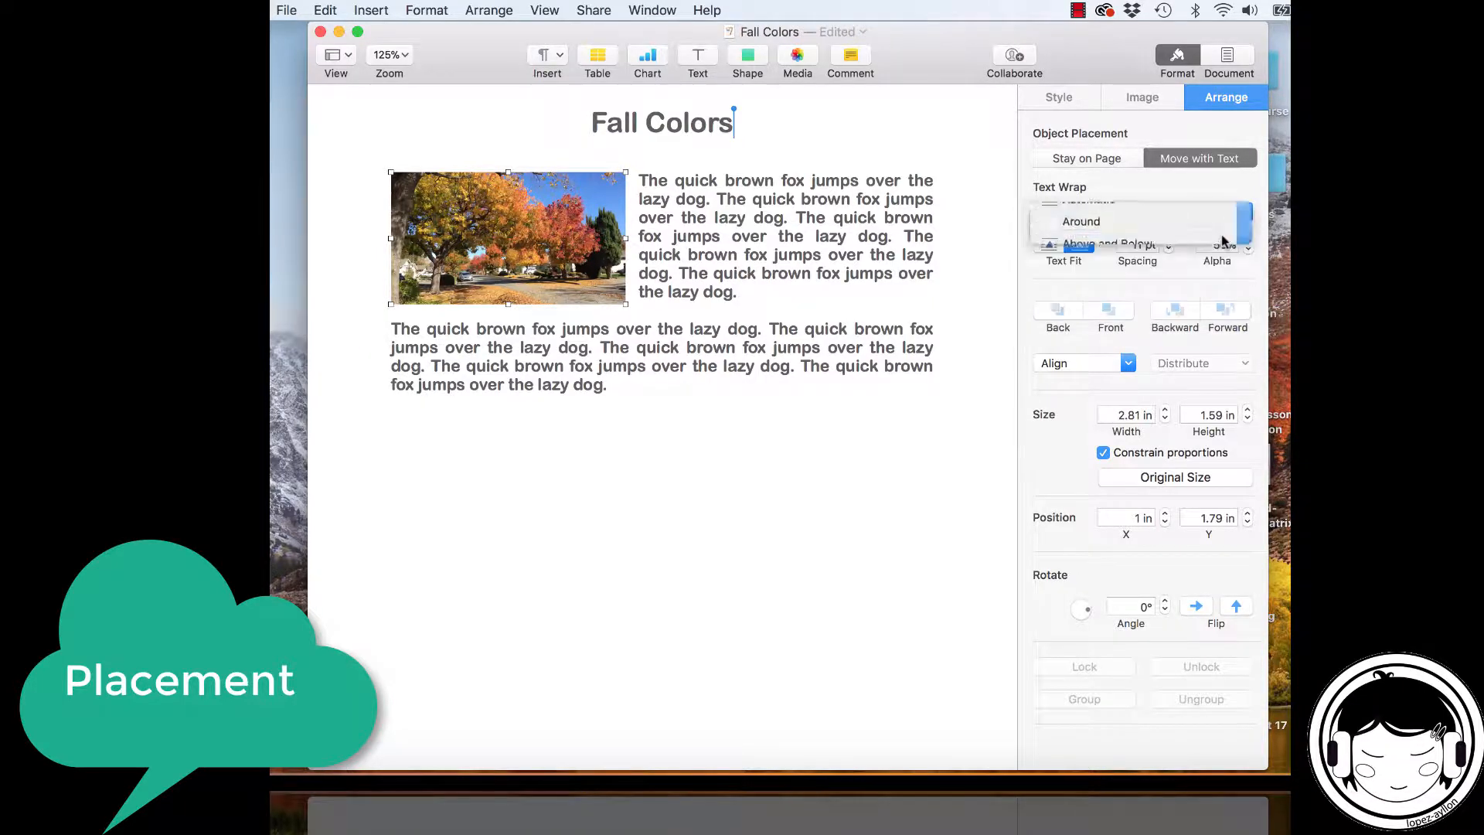
{"action": "mouse_move", "coordinate": [613, 255]}
{"action": "left_mouse_down"}
{"action": "mouse_move", "coordinate": [838, 343]}
{"action": "mouse_move", "coordinate": [663, 272]}
{"action": "mouse_move", "coordinate": [583, 266]}
{"action": "mouse_move", "coordinate": [602, 254]}
{"action": "left_mouse_up"}
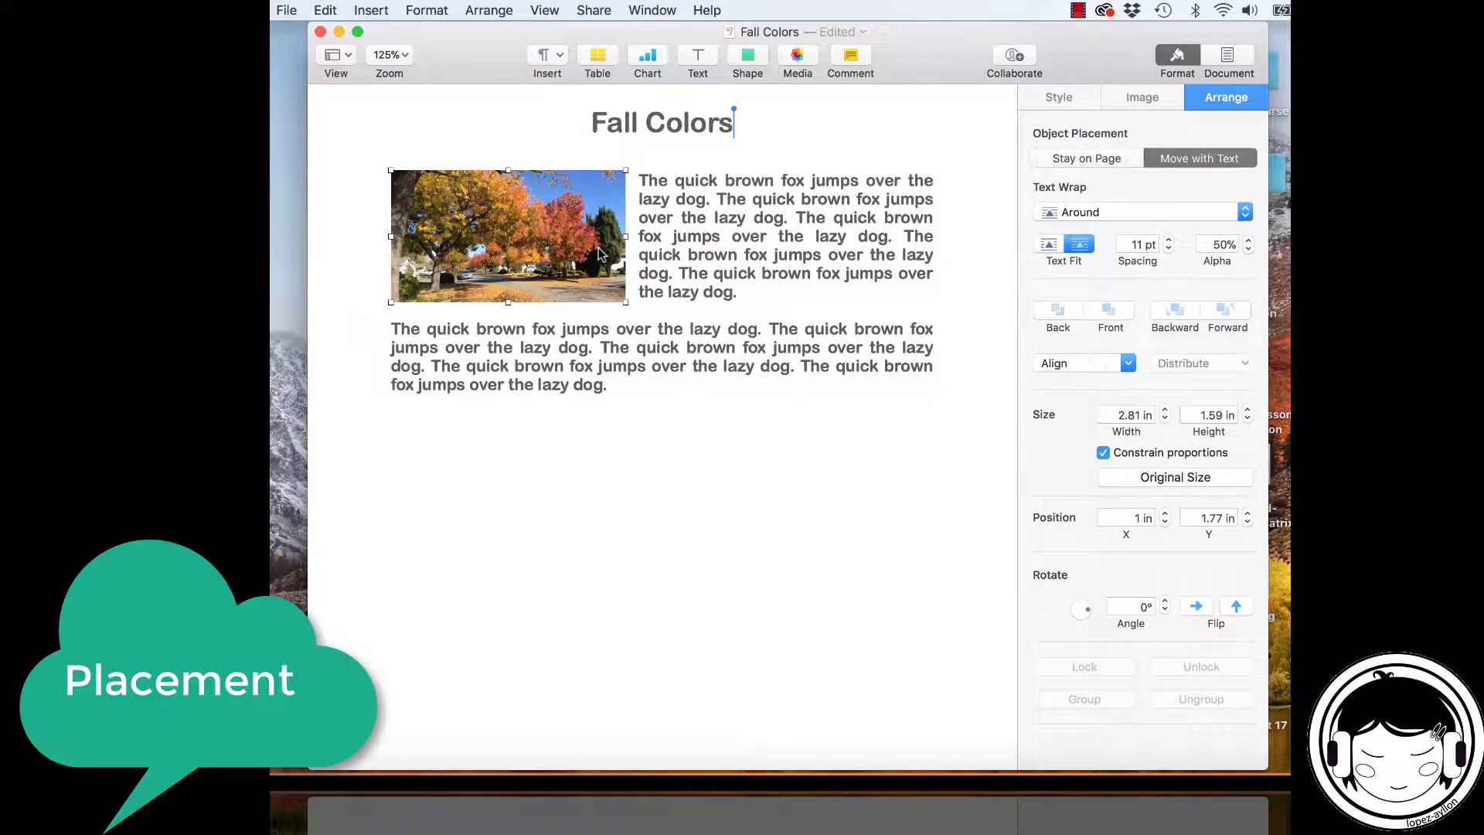
- Change the photo's text wrap to Above and Below and move the photo between the two paragraphs
{"action": "left_click", "coordinate": [1244, 212]}
{"action": "left_click", "coordinate": [1219, 238]}
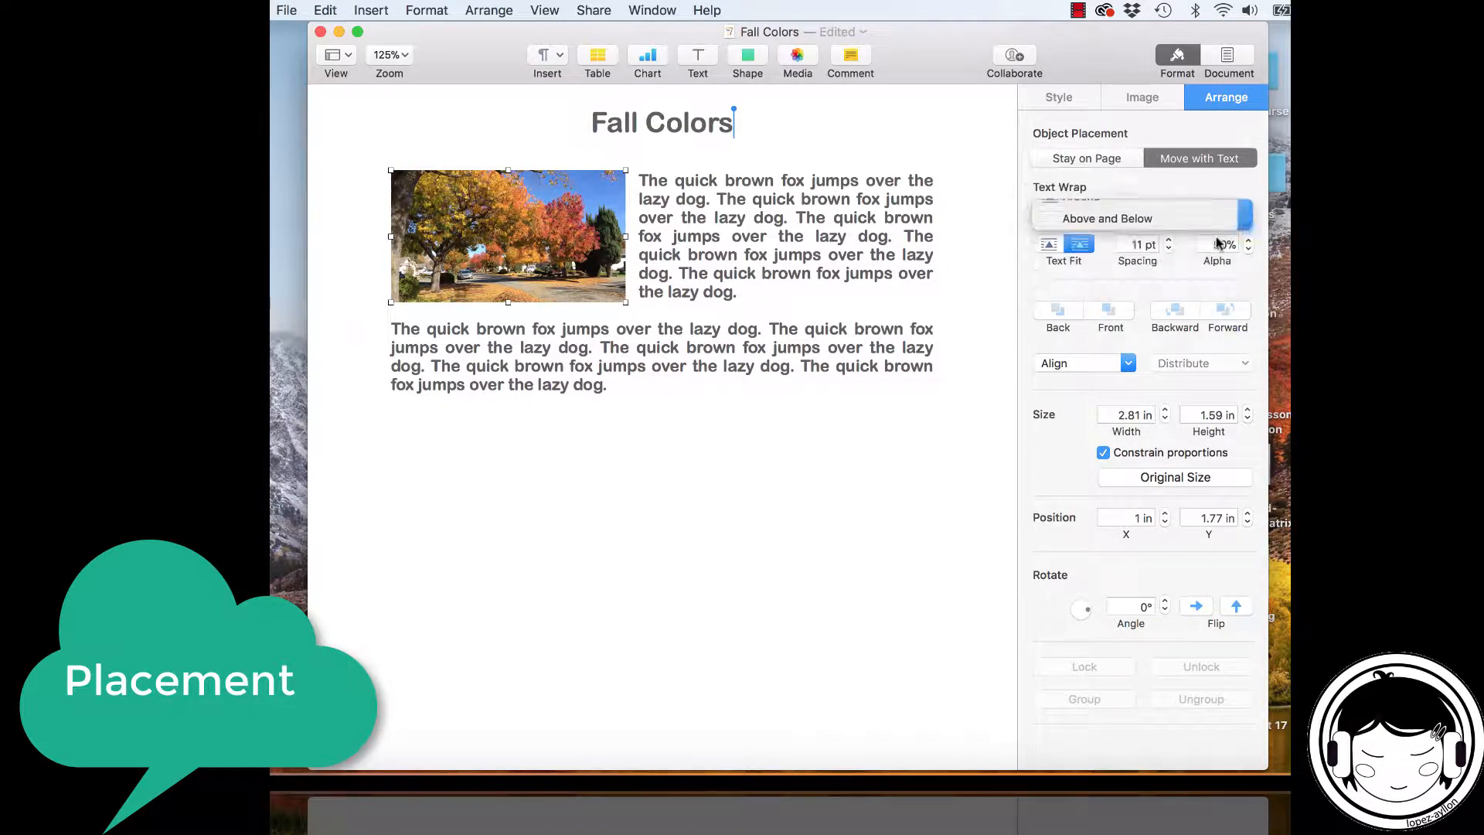
{"action": "mouse_move", "coordinate": [561, 240]}
{"action": "left_mouse_down"}
{"action": "mouse_move", "coordinate": [570, 346]}
{"action": "mouse_move", "coordinate": [558, 332]}
{"action": "left_mouse_up"}
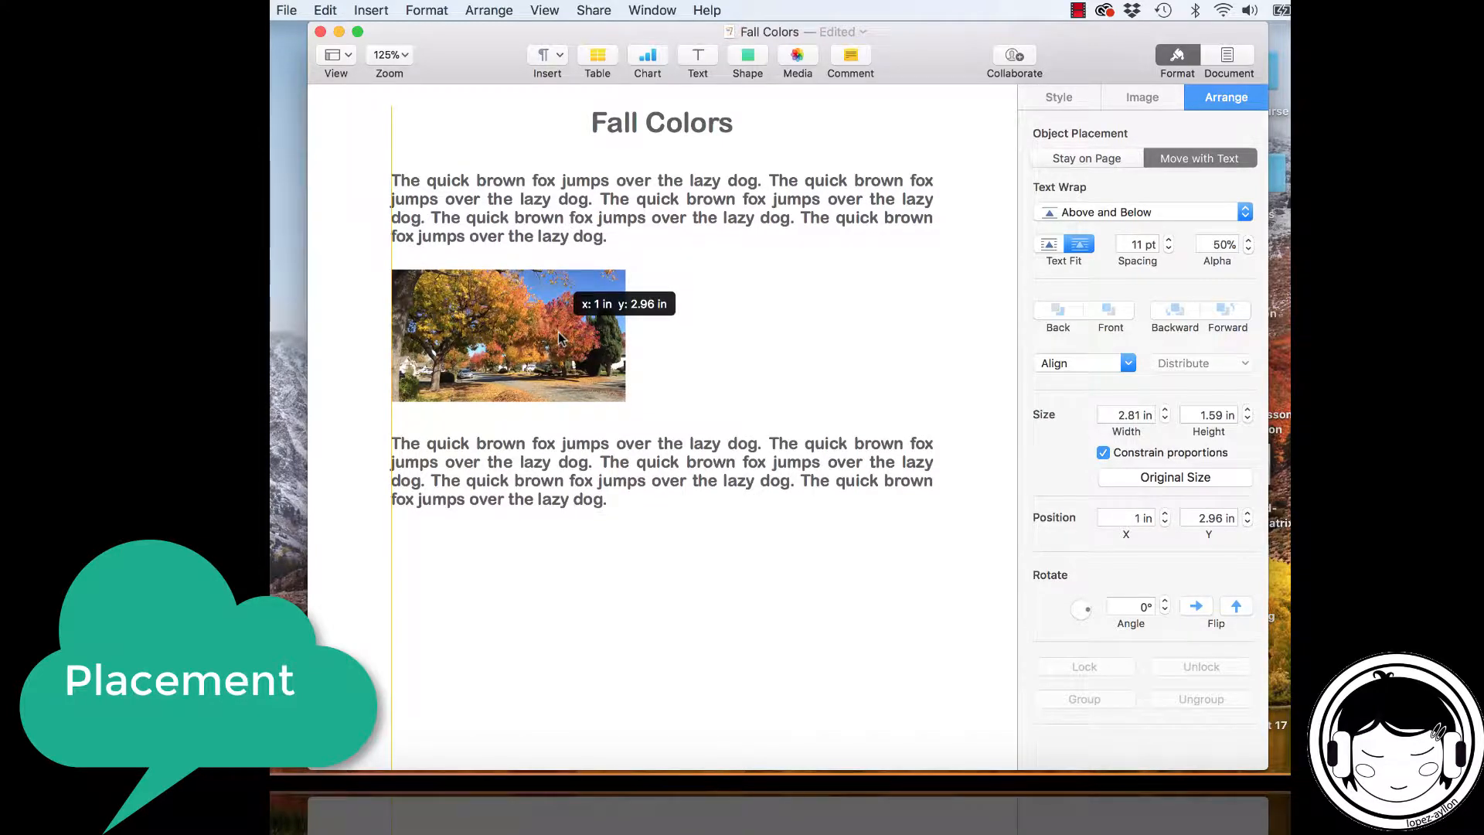
- Change the photo's text wrap to Inline with Text and move the photo directly below the second paragraph
{"action": "left_click", "coordinate": [1245, 214]}
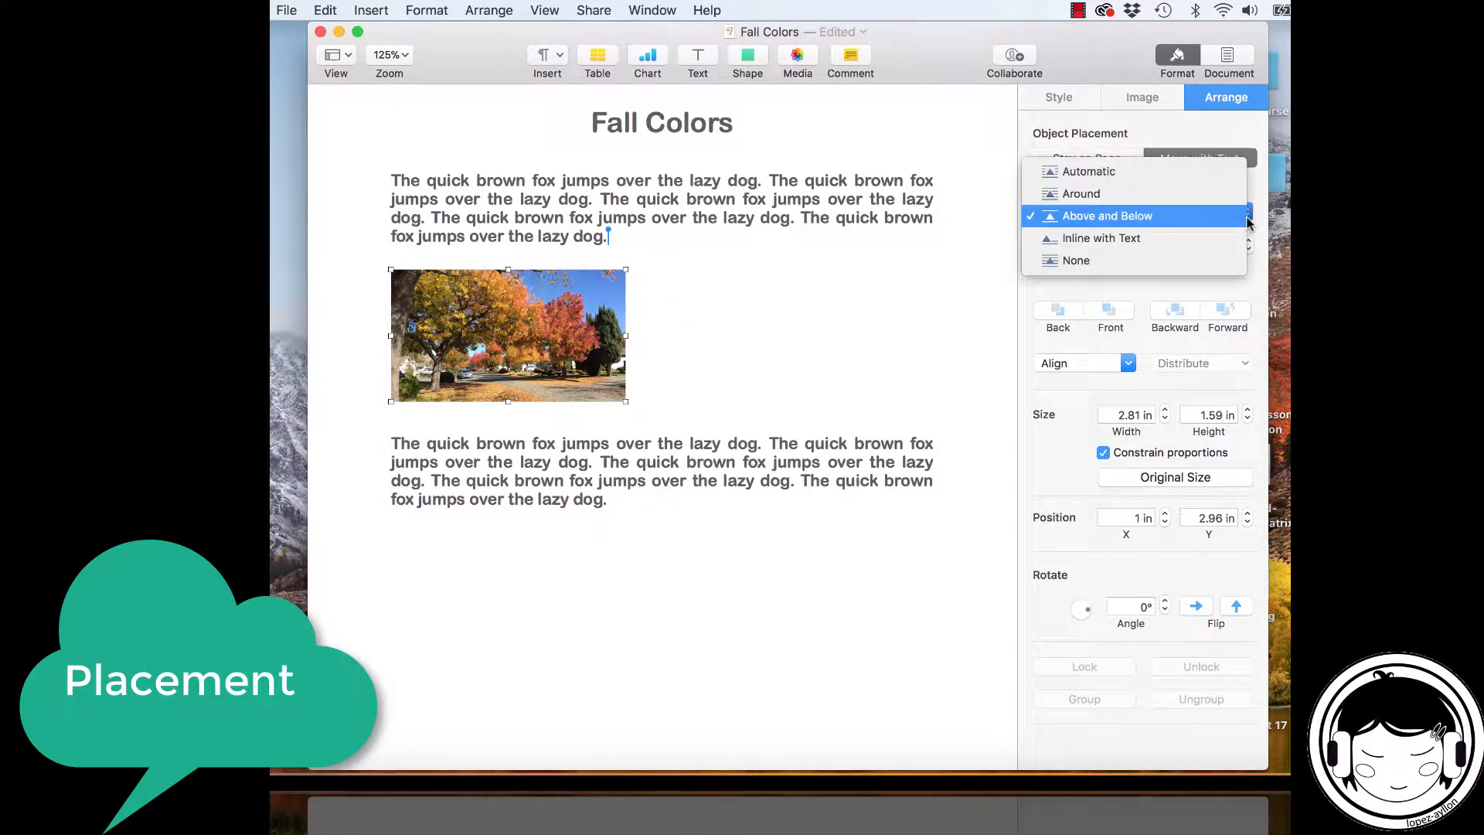
{"action": "left_click", "coordinate": [1208, 242]}
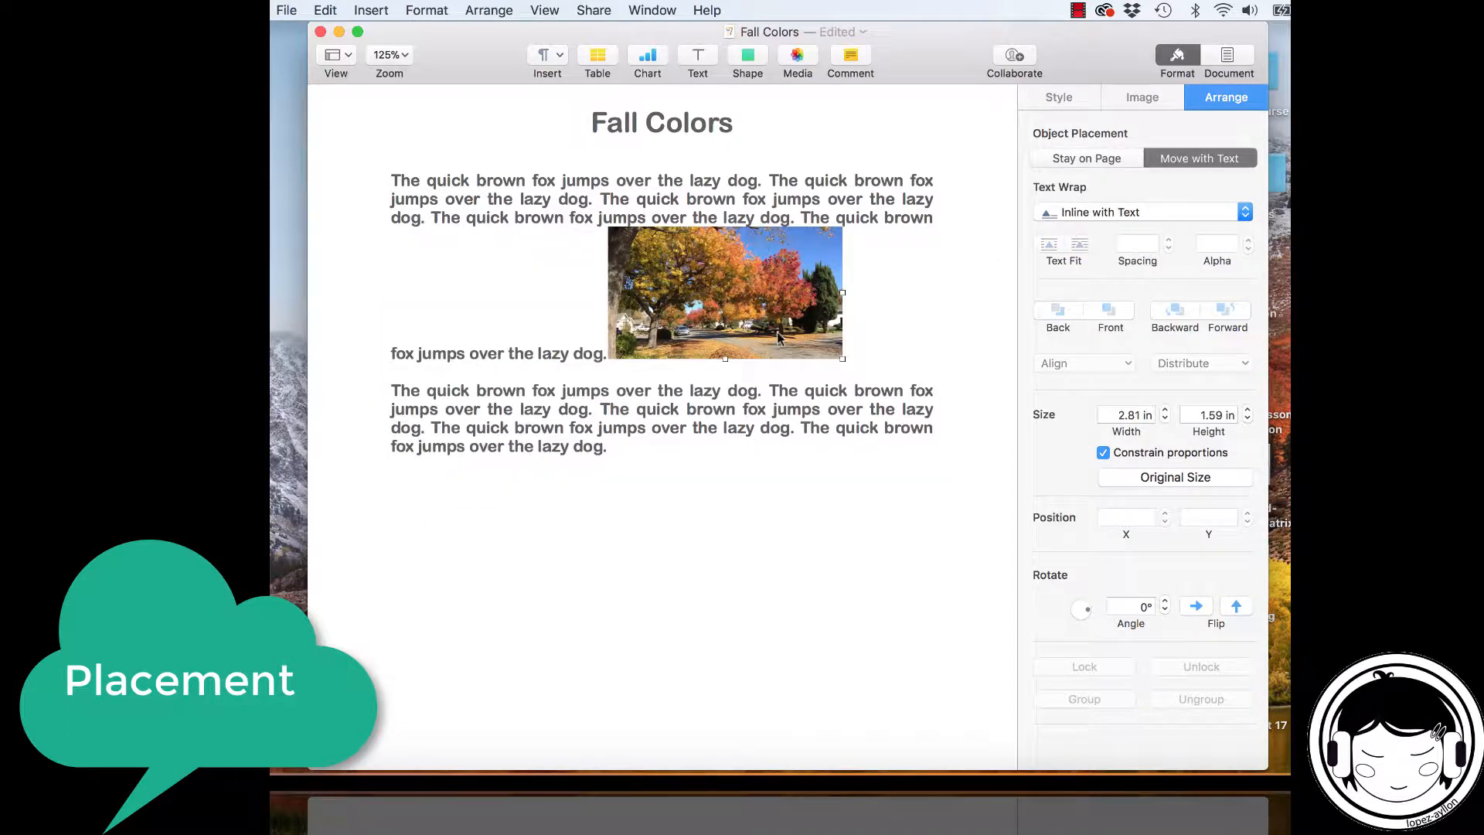
{"action": "left_click_drag", "start_coordinate": [770, 321], "coordinate": [576, 604]}
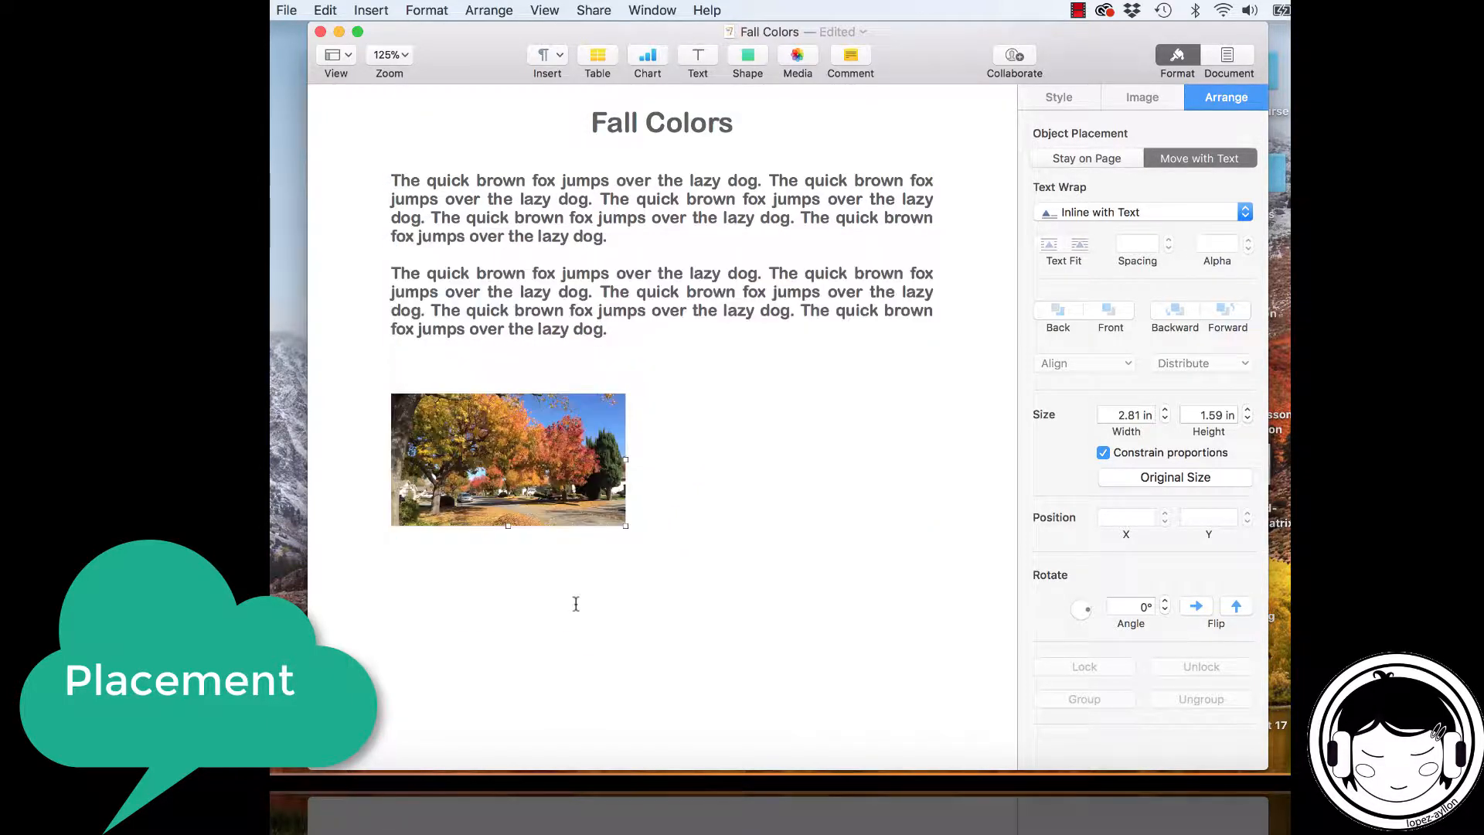
{"action": "left_click_drag", "start_coordinate": [538, 501], "coordinate": [516, 365]}
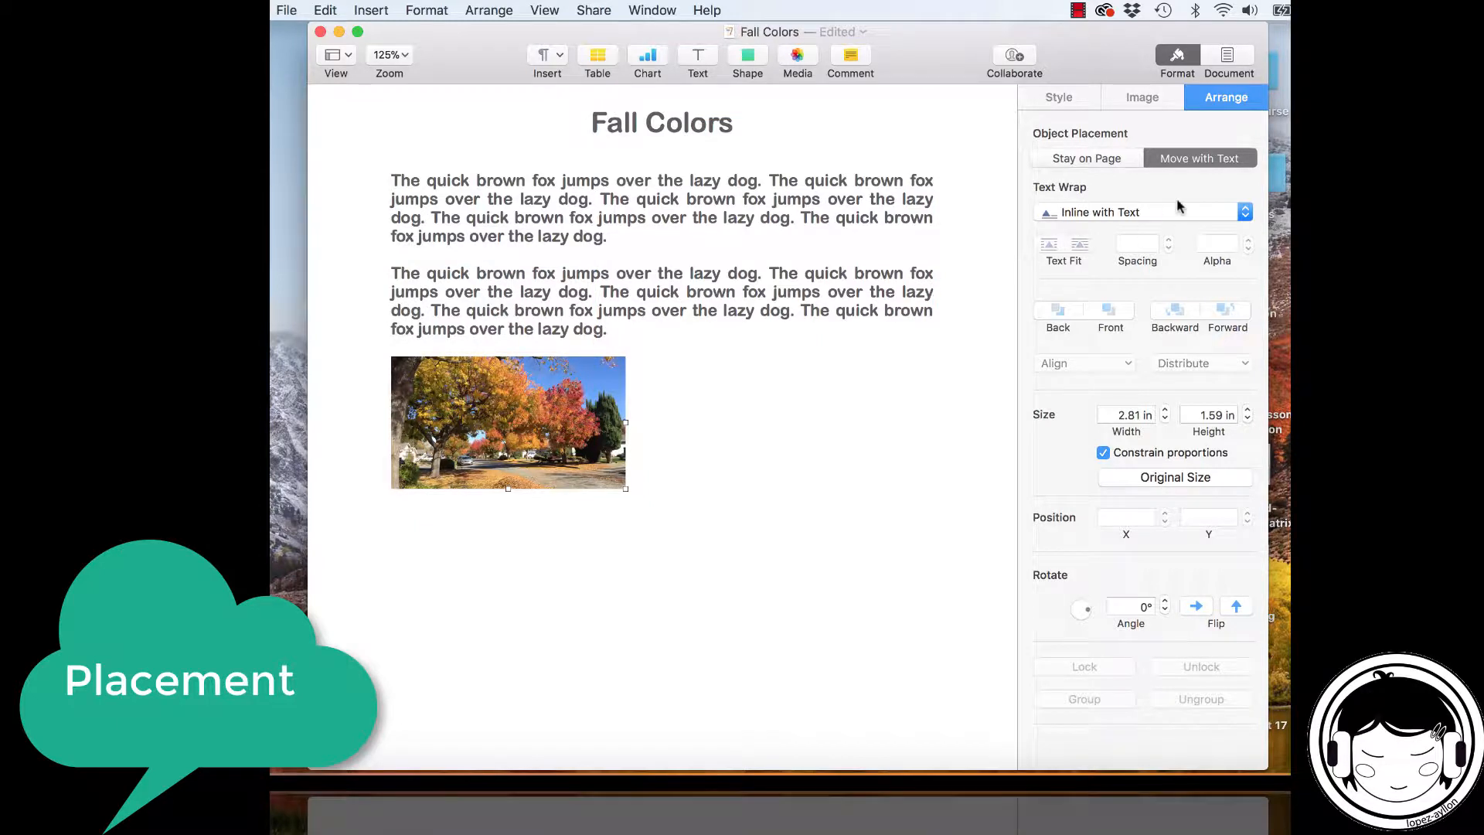
- Set the photo's text wrap to None and enlarge it to about 6.5 in wide, spanning the text column
{"action": "left_click", "coordinate": [1245, 215]}
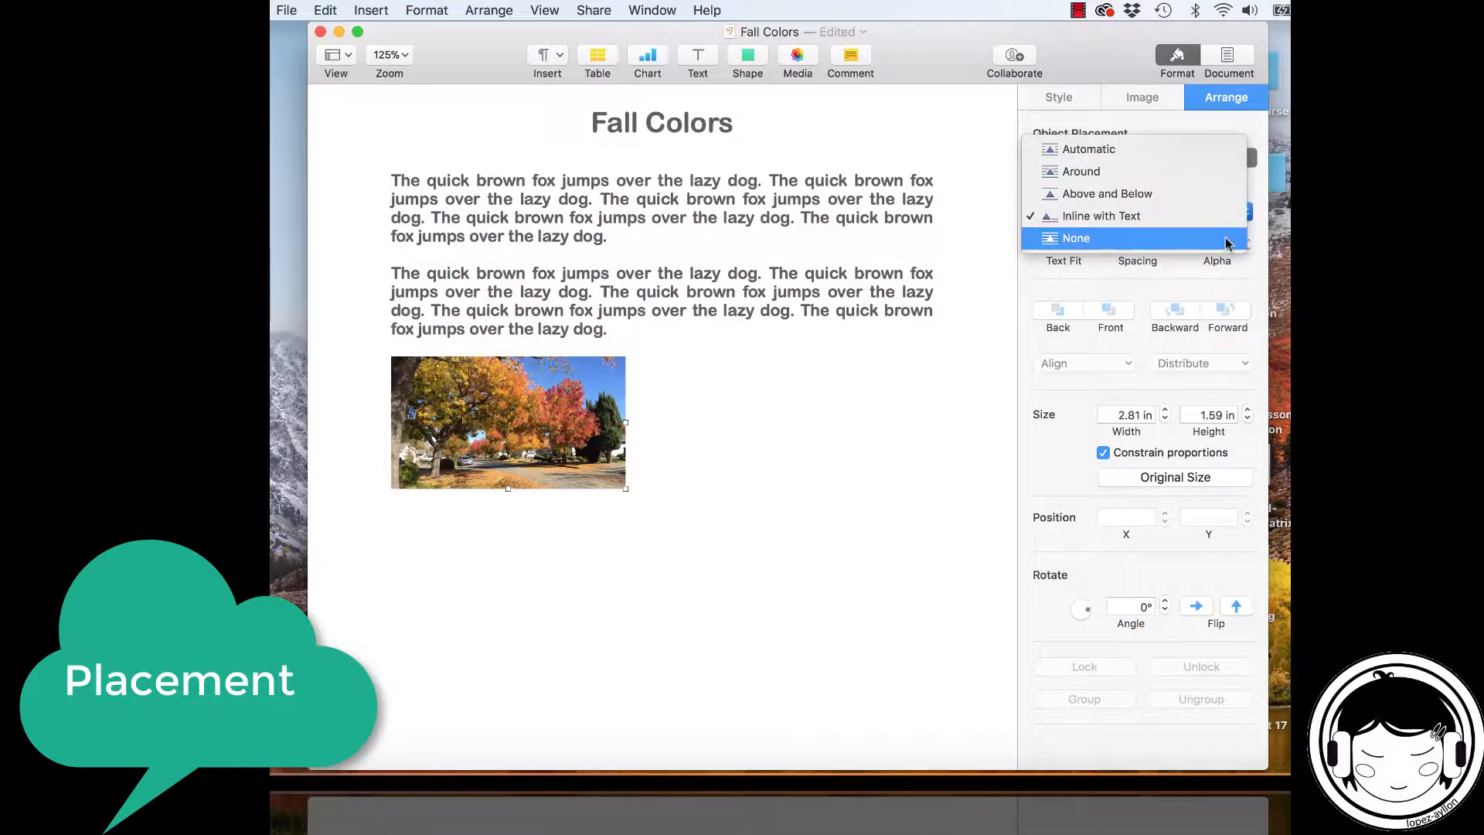
{"action": "left_click", "coordinate": [1226, 239]}
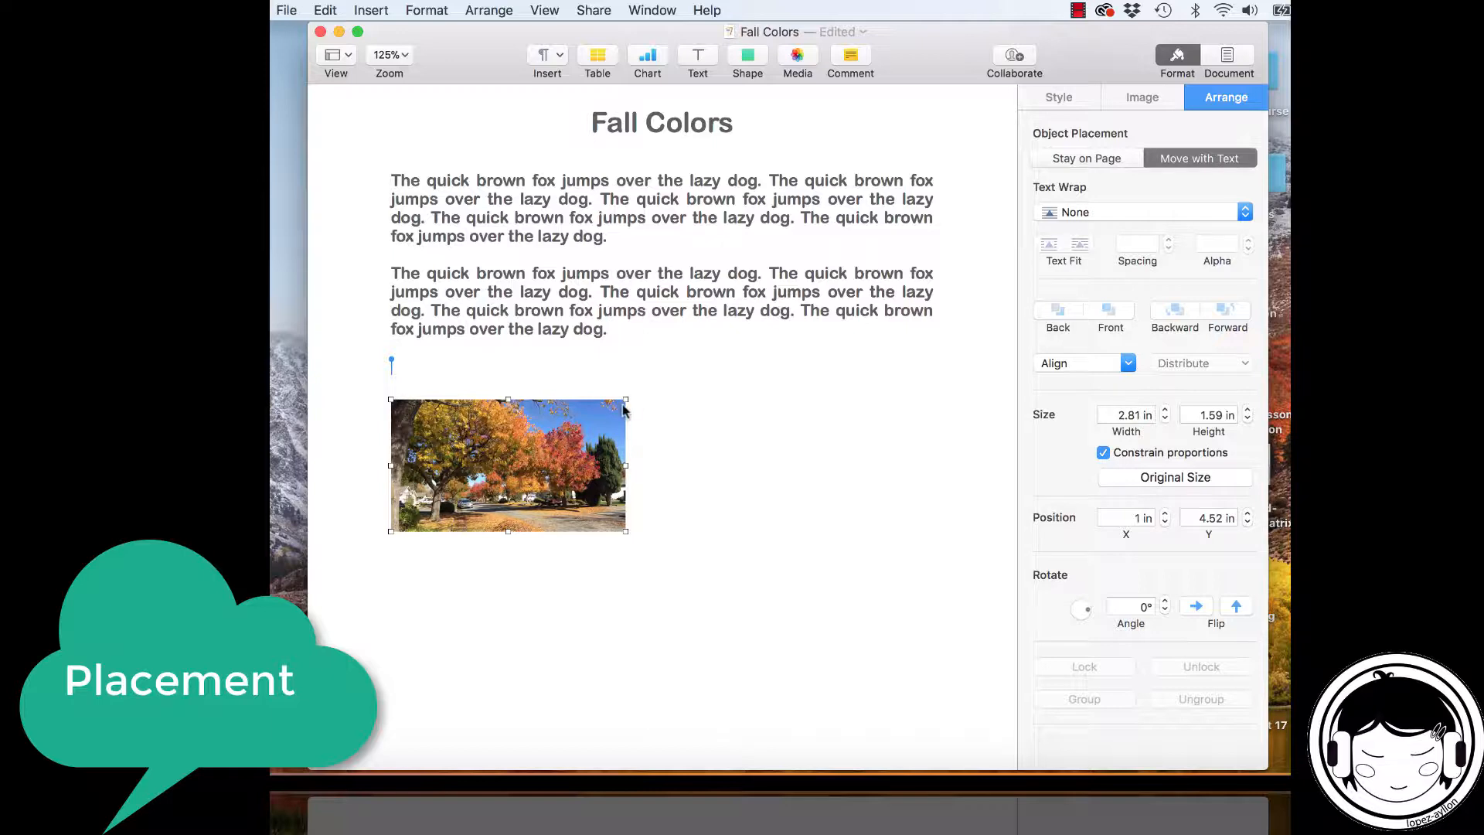
{"action": "left_click_drag", "start_coordinate": [627, 397], "coordinate": [933, 225]}
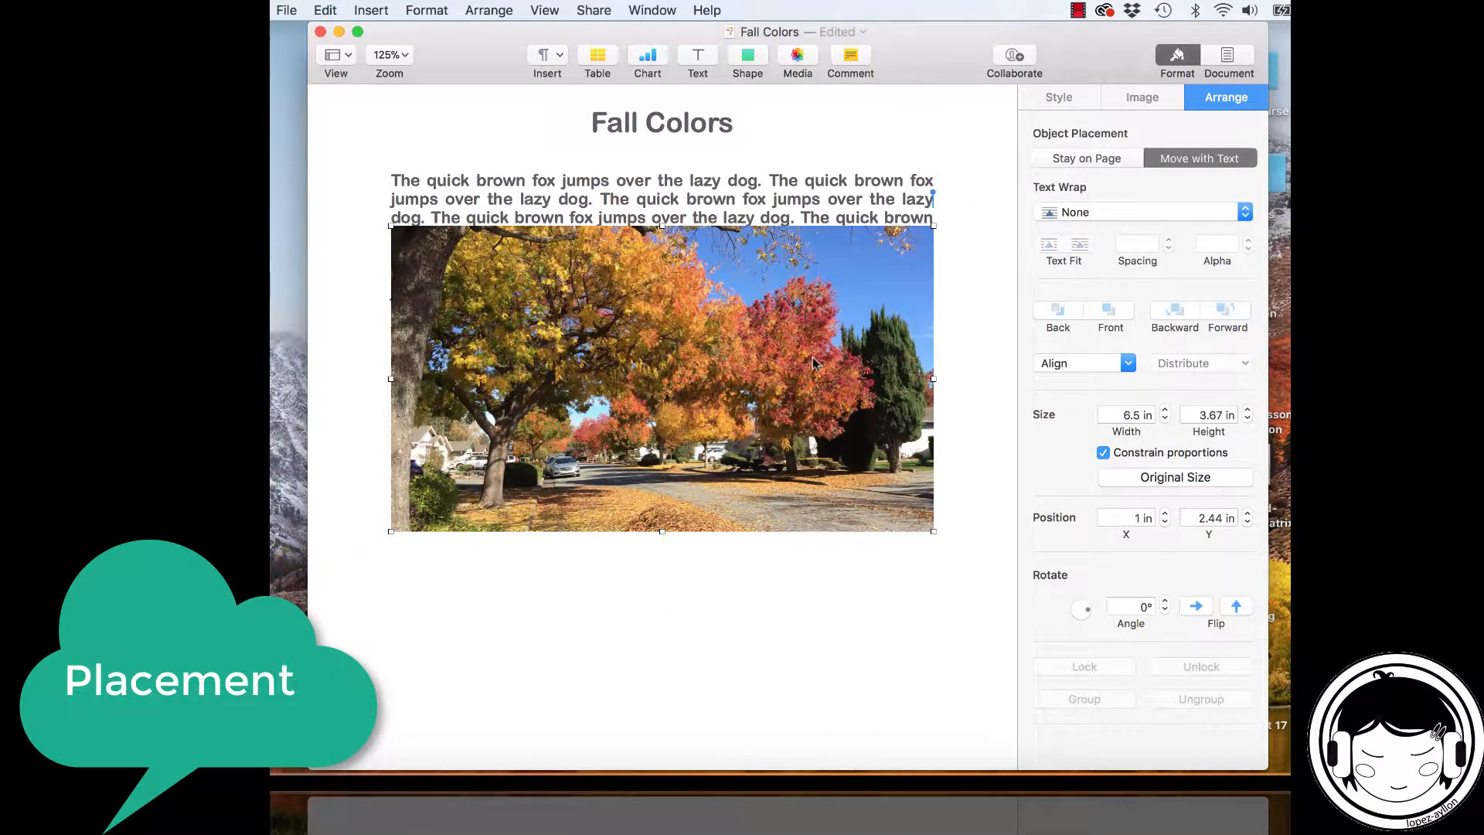
- Move the enlarged photo up over both paragraphs and reduce its opacity to 24%
{"action": "left_click_drag", "start_coordinate": [811, 361], "coordinate": [811, 304]}
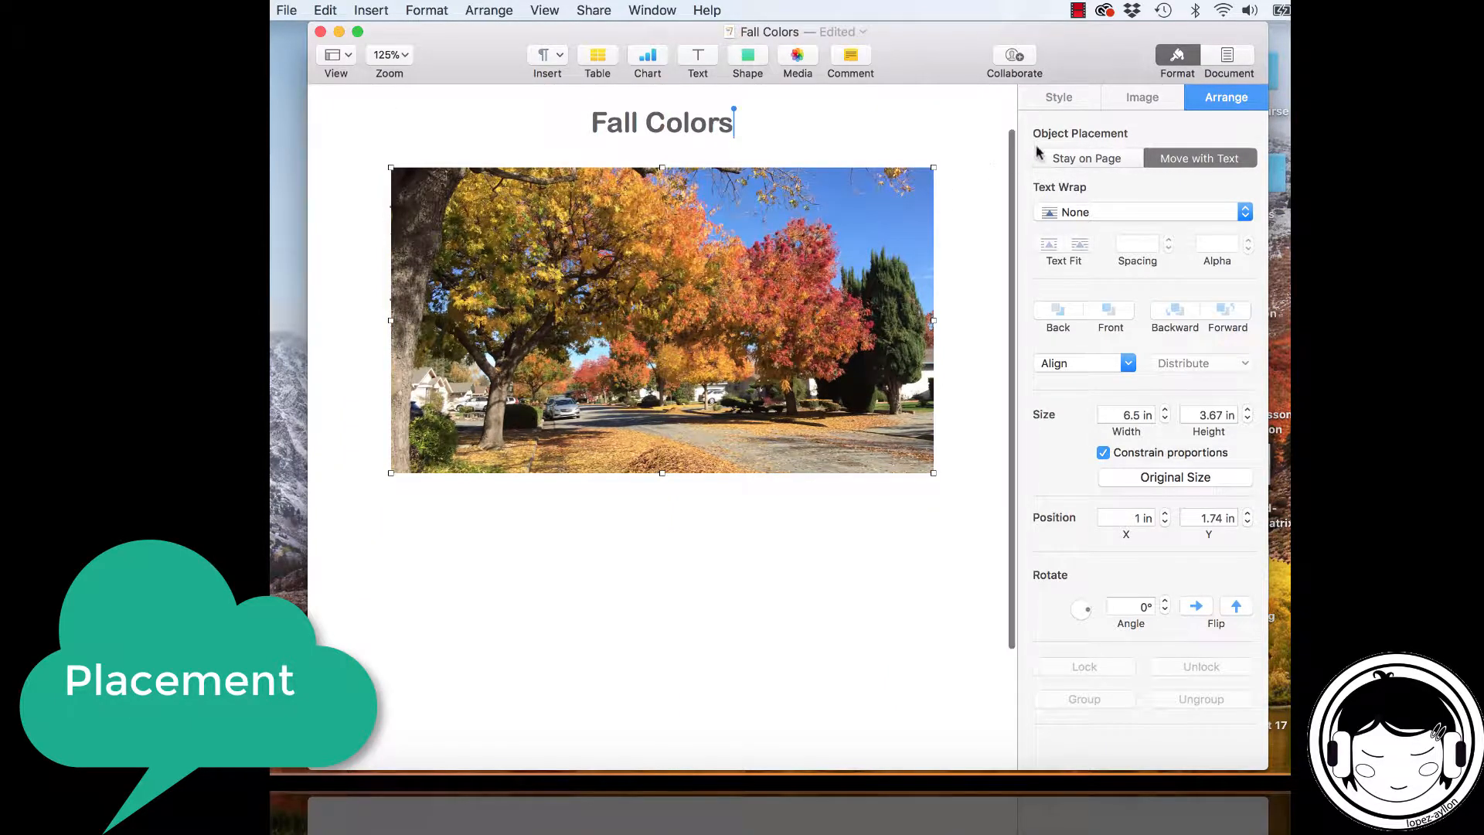
{"action": "left_click", "coordinate": [1073, 98]}
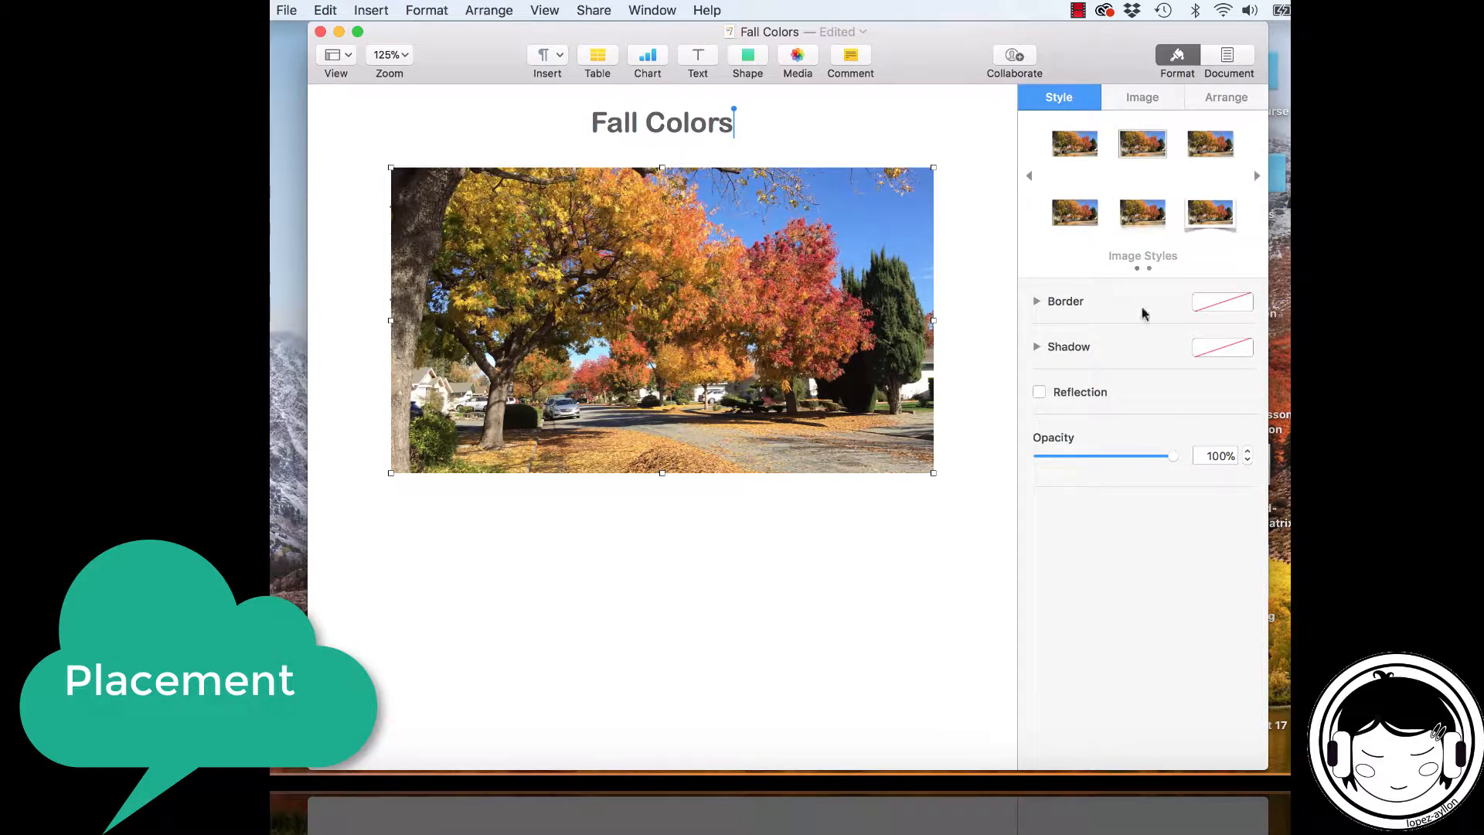
{"action": "left_click_drag", "start_coordinate": [1171, 457], "coordinate": [1068, 461]}
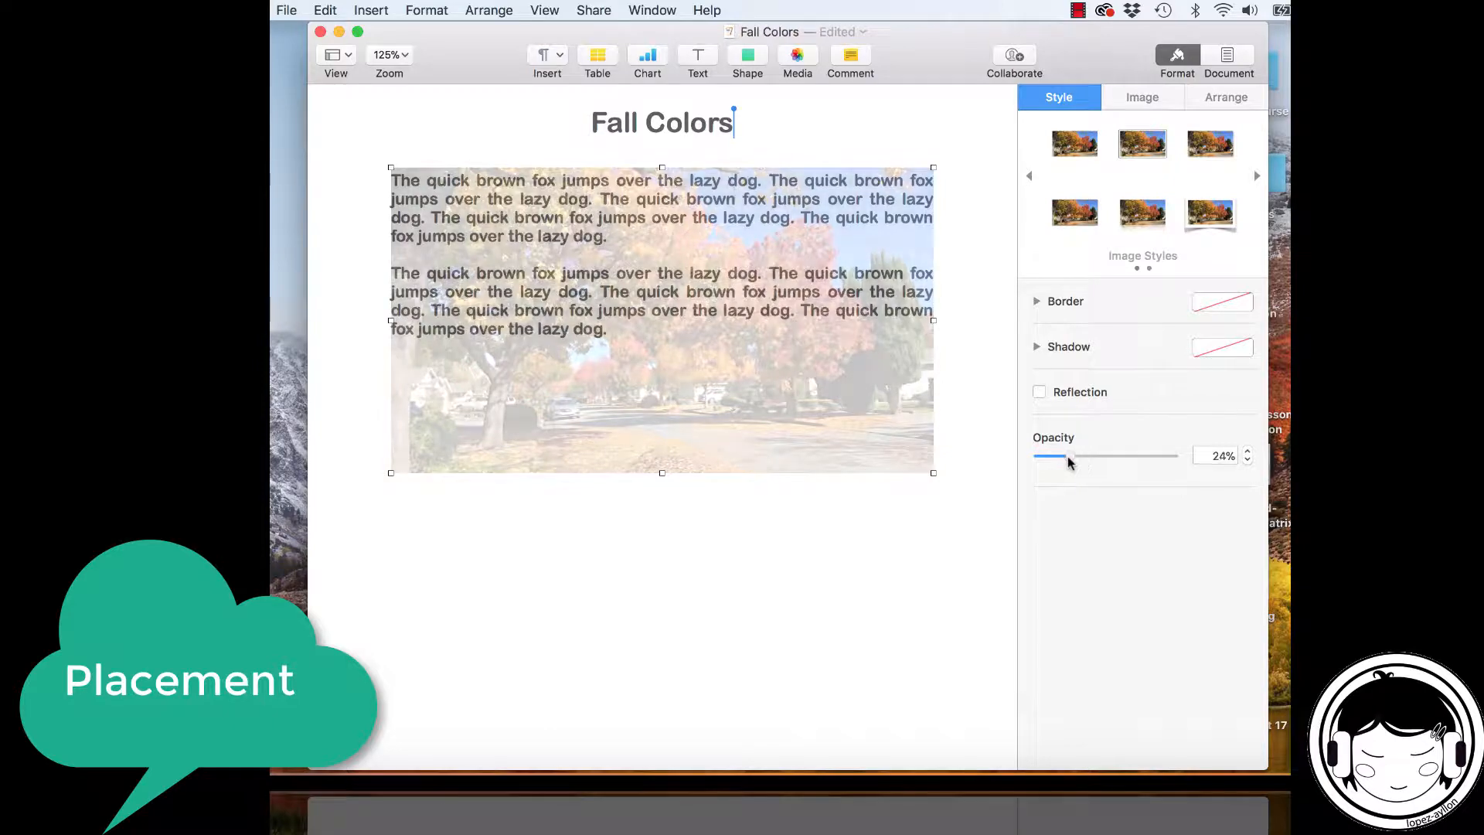
{"action": "left_click", "coordinate": [982, 480]}
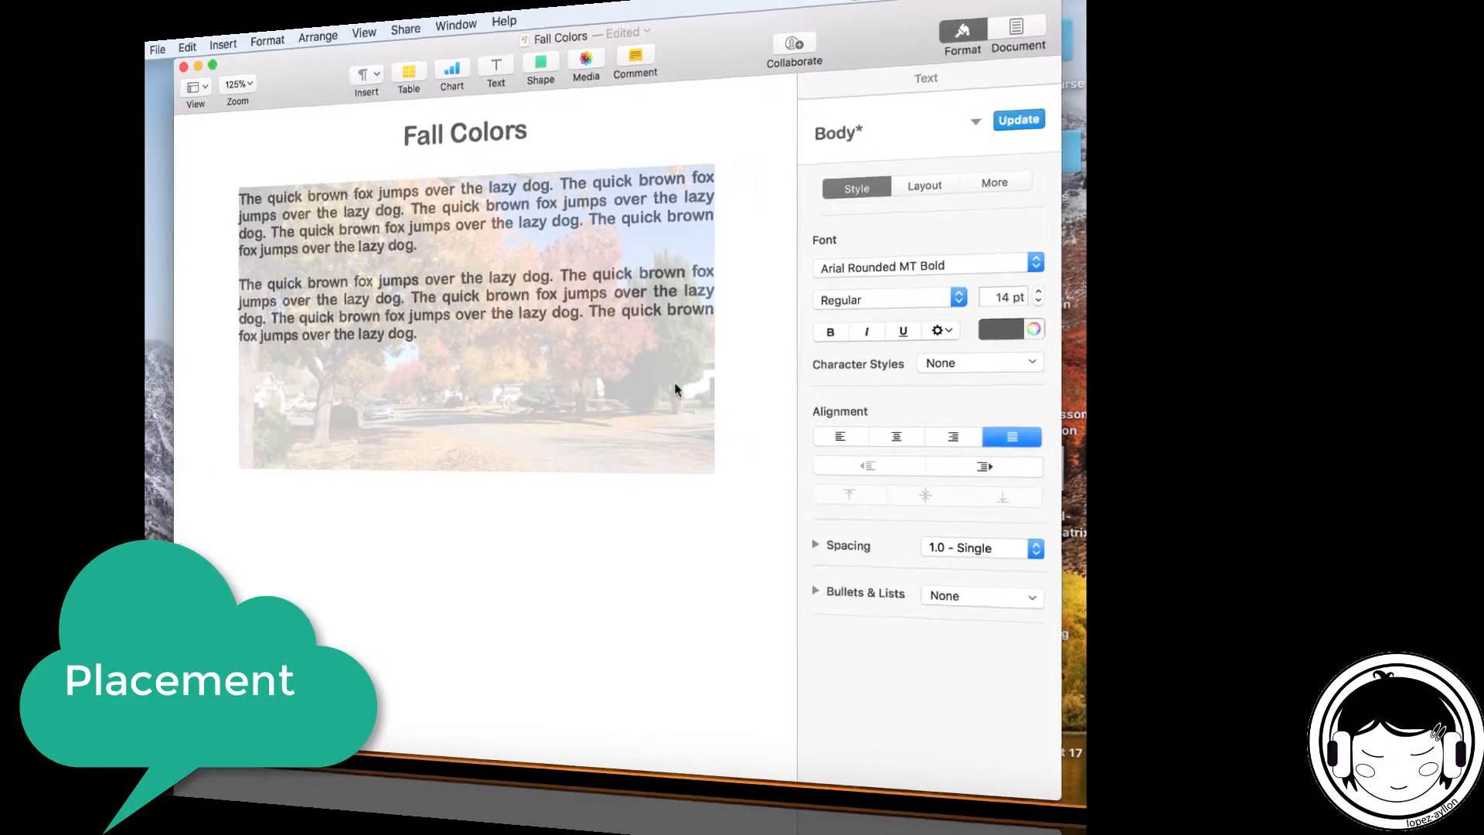
- Select all three street photos below the text and open their arrangement settings
{"action": "left_click", "coordinate": [890, 391]}
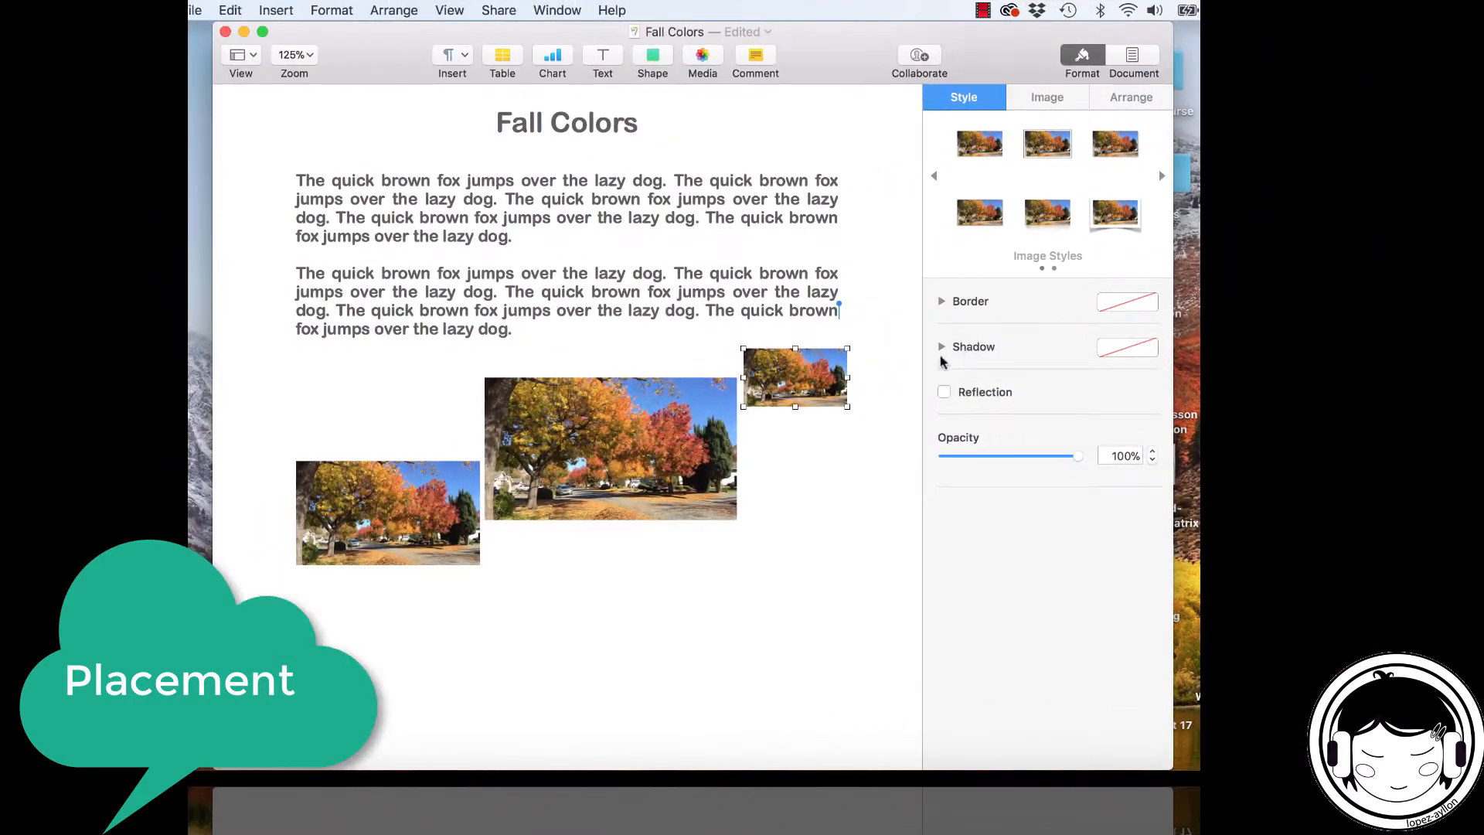
{"action": "left_click", "coordinate": [665, 452], "text": "shift"}
{"action": "left_click", "coordinate": [1045, 100]}
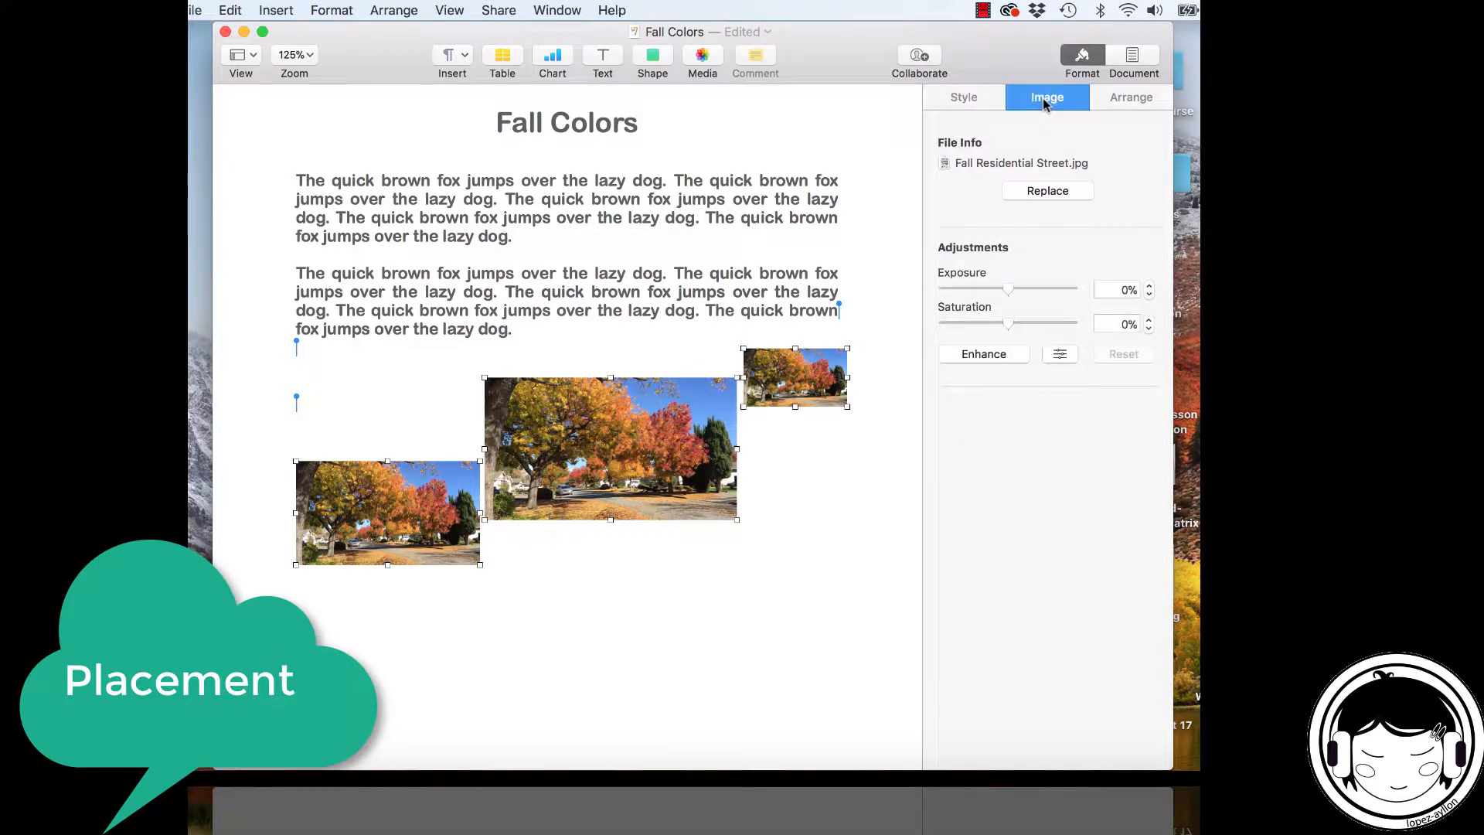
{"action": "left_click", "coordinate": [1126, 98]}
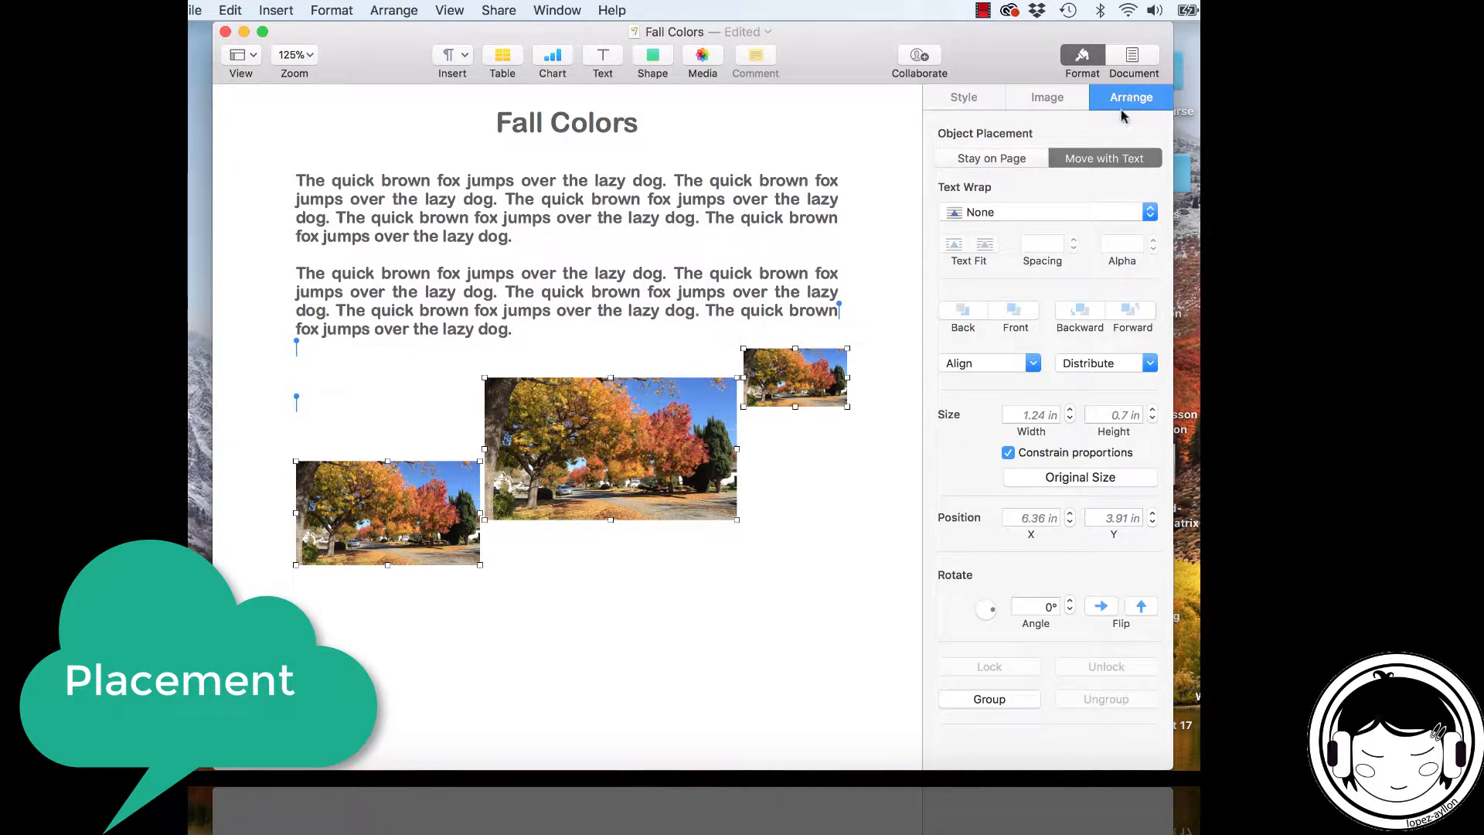
- Try aligning the three selected photos by their top edges and by their middles, undoing each alignment
{"action": "left_click", "coordinate": [1033, 364]}
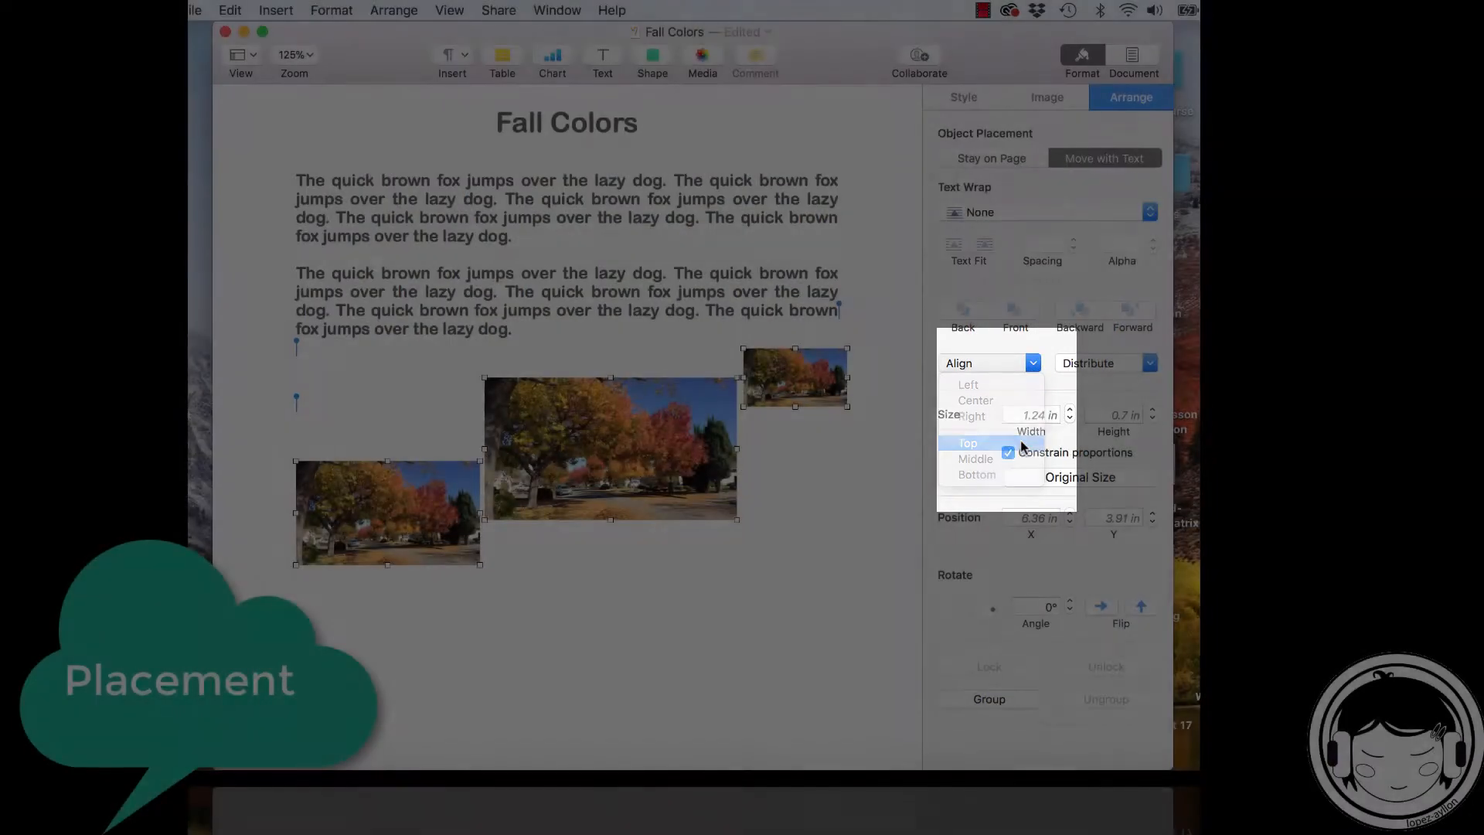
{"action": "left_click", "coordinate": [1020, 444]}
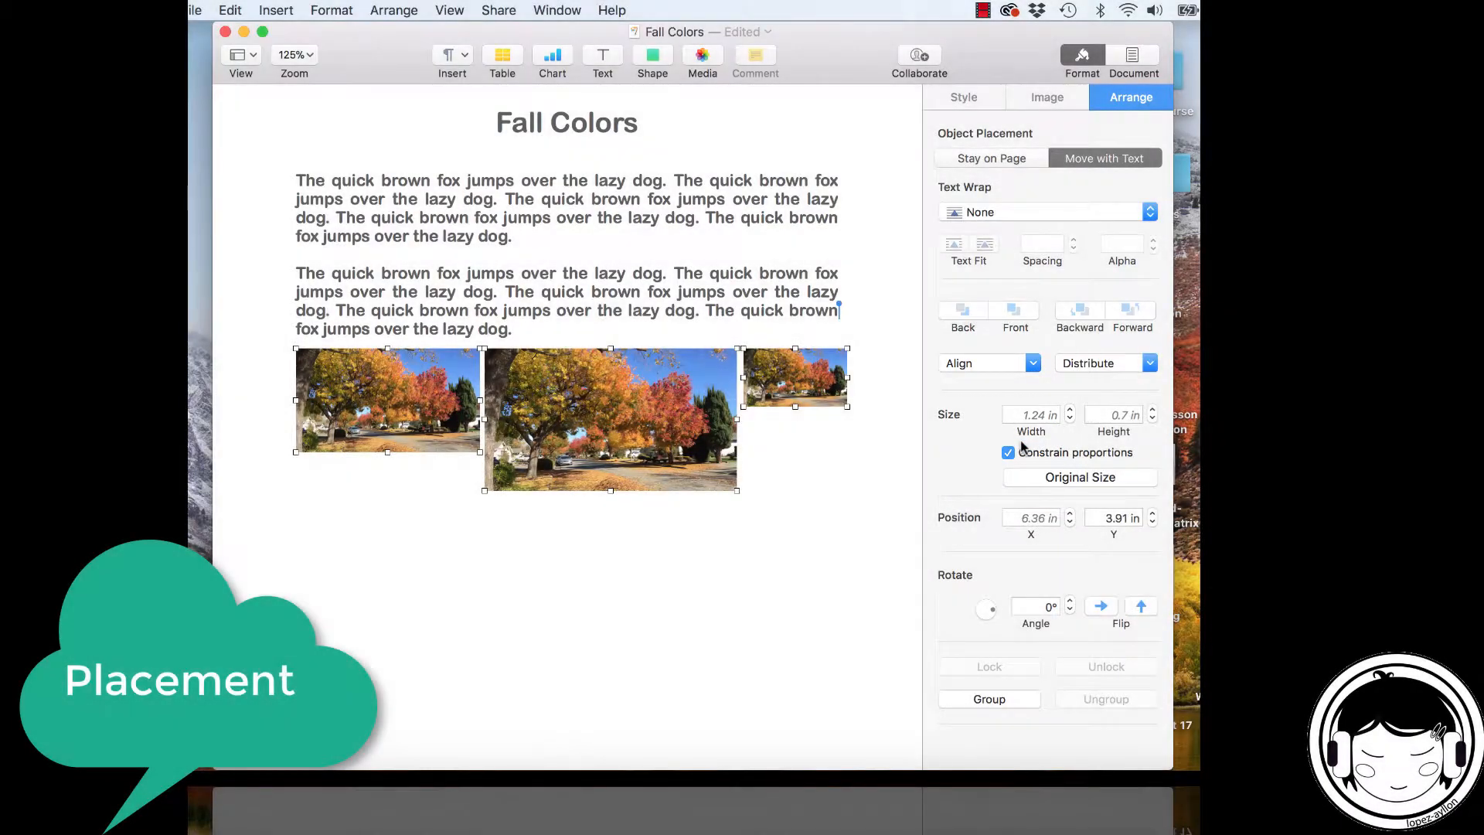
{"action": "key", "text": "super+z"}
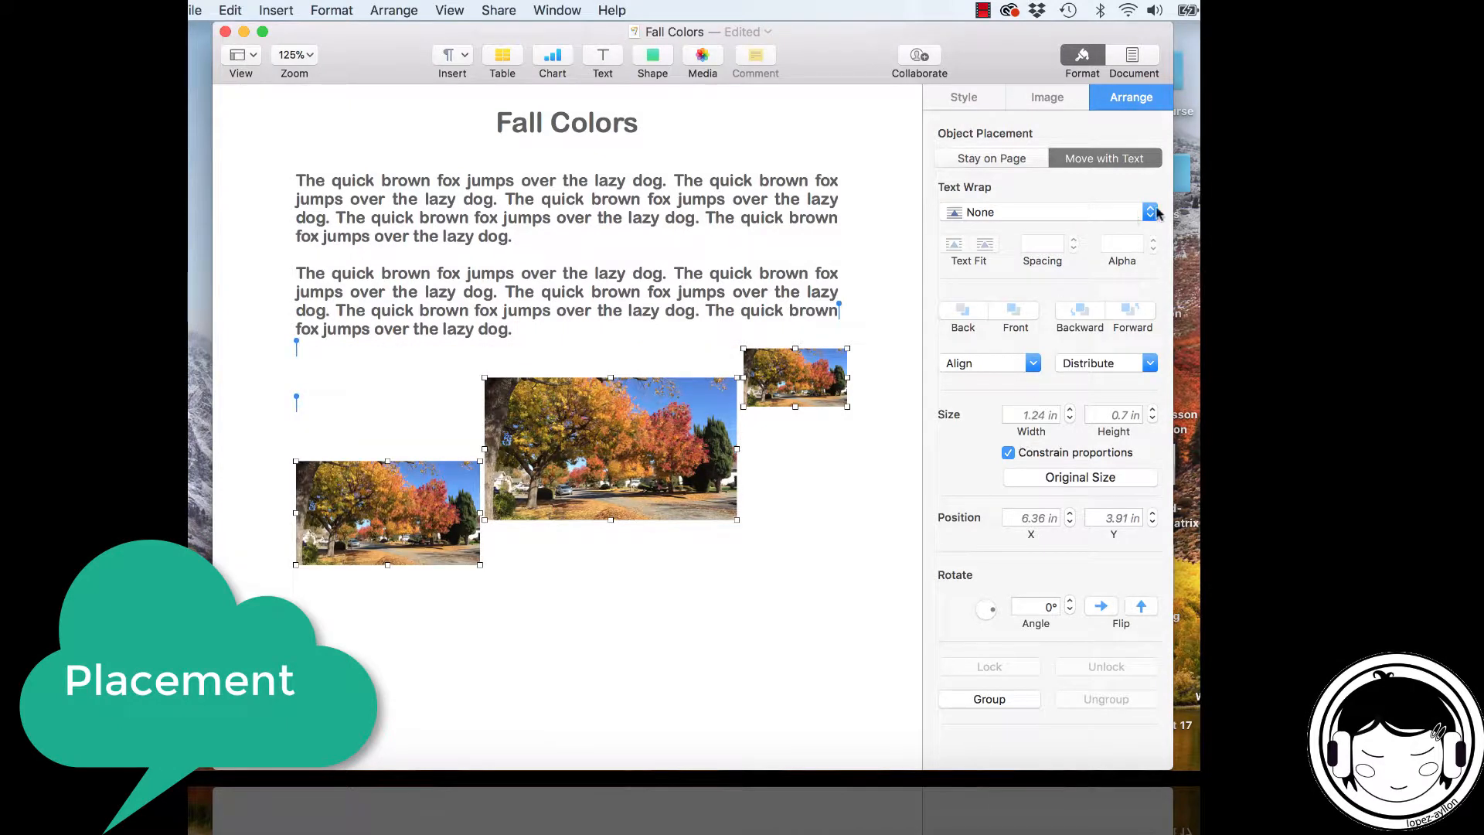
{"action": "left_click", "coordinate": [1033, 365]}
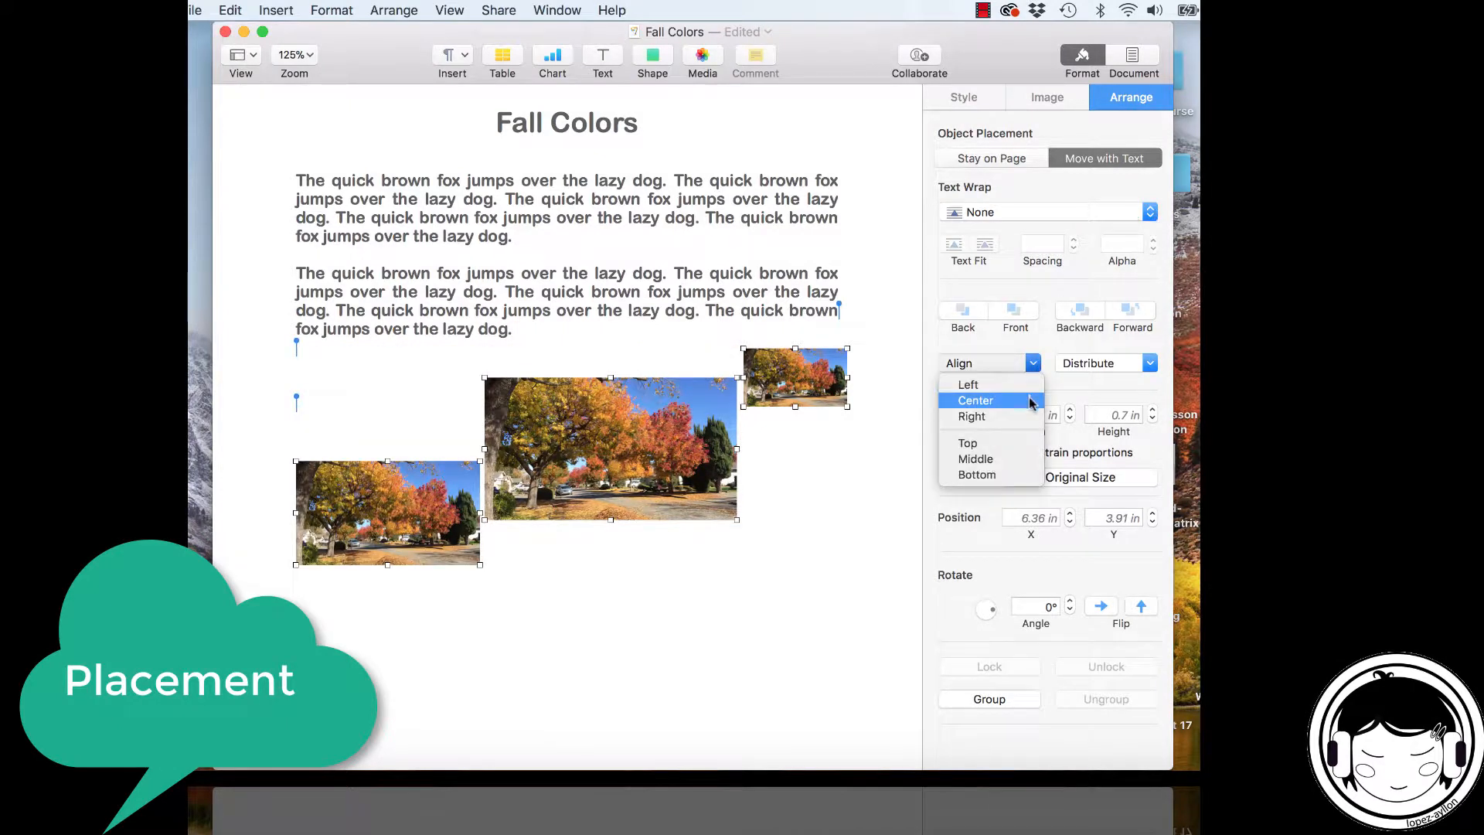
{"action": "left_click", "coordinate": [1023, 458]}
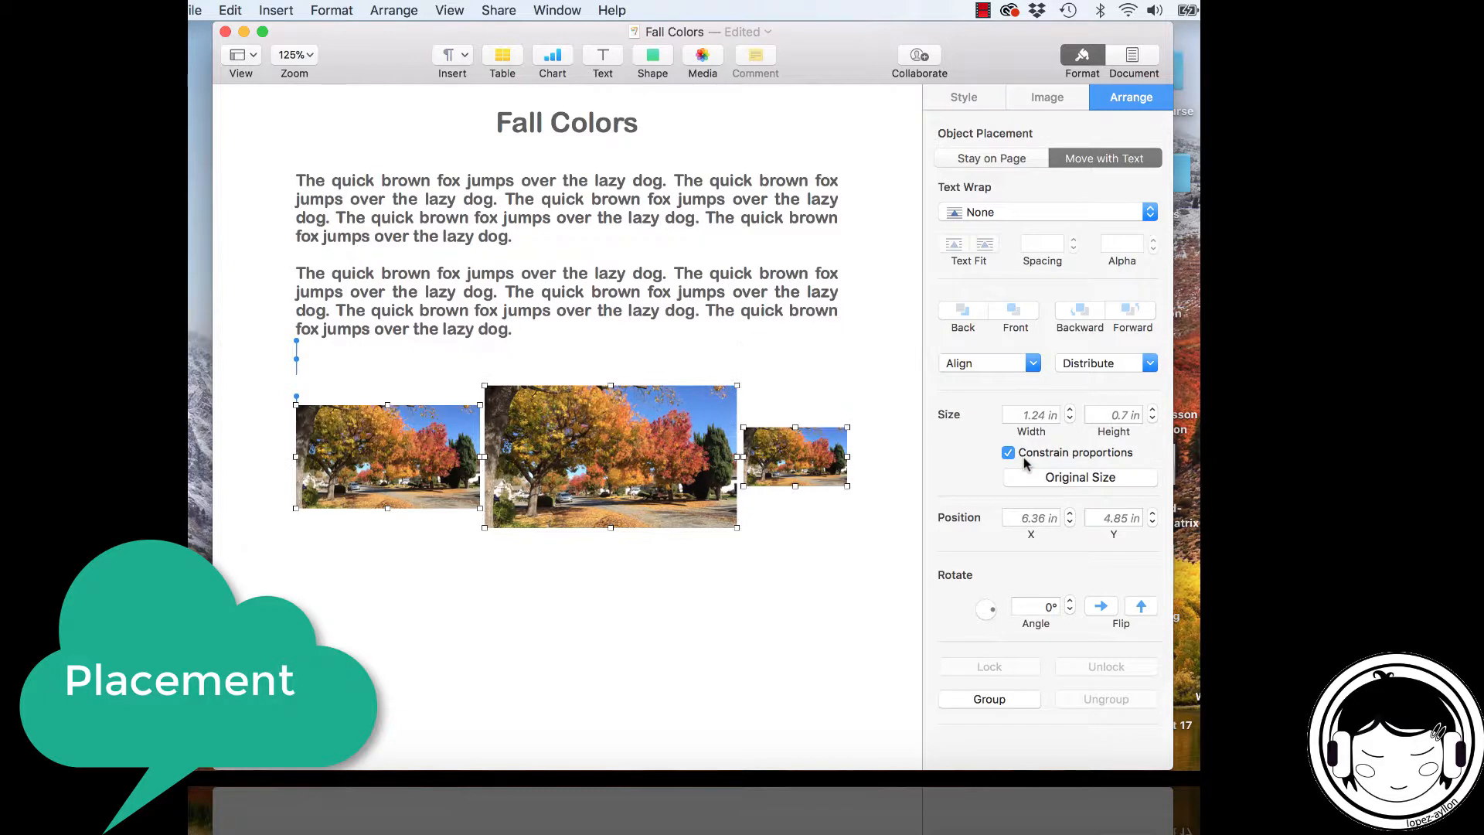
{"action": "key", "text": "super+z"}
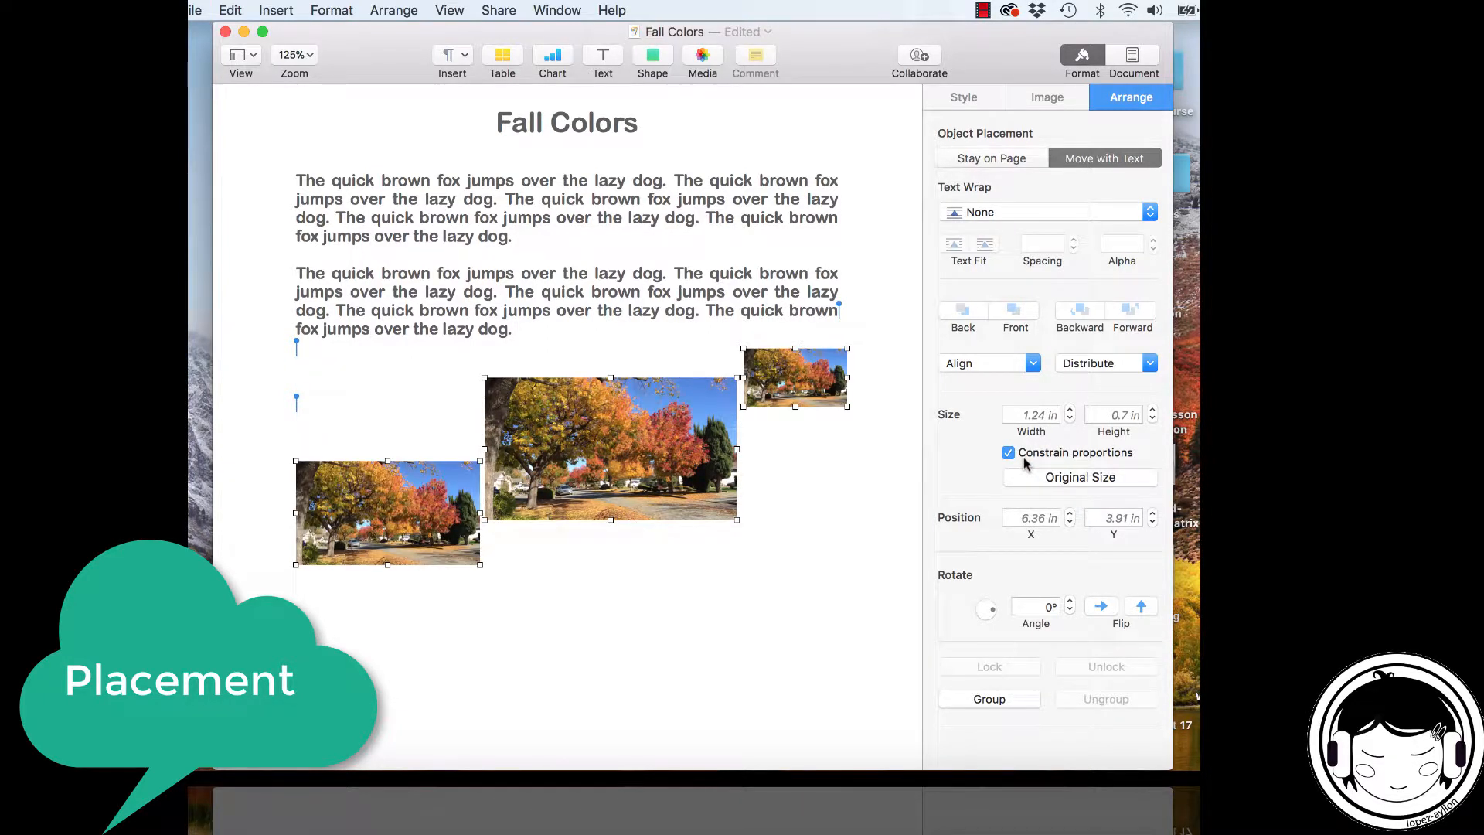
- Try aligning the three selected photos by their bottom edges and by their horizontal centers, undoing each alignment
{"action": "left_click", "coordinate": [1036, 364]}
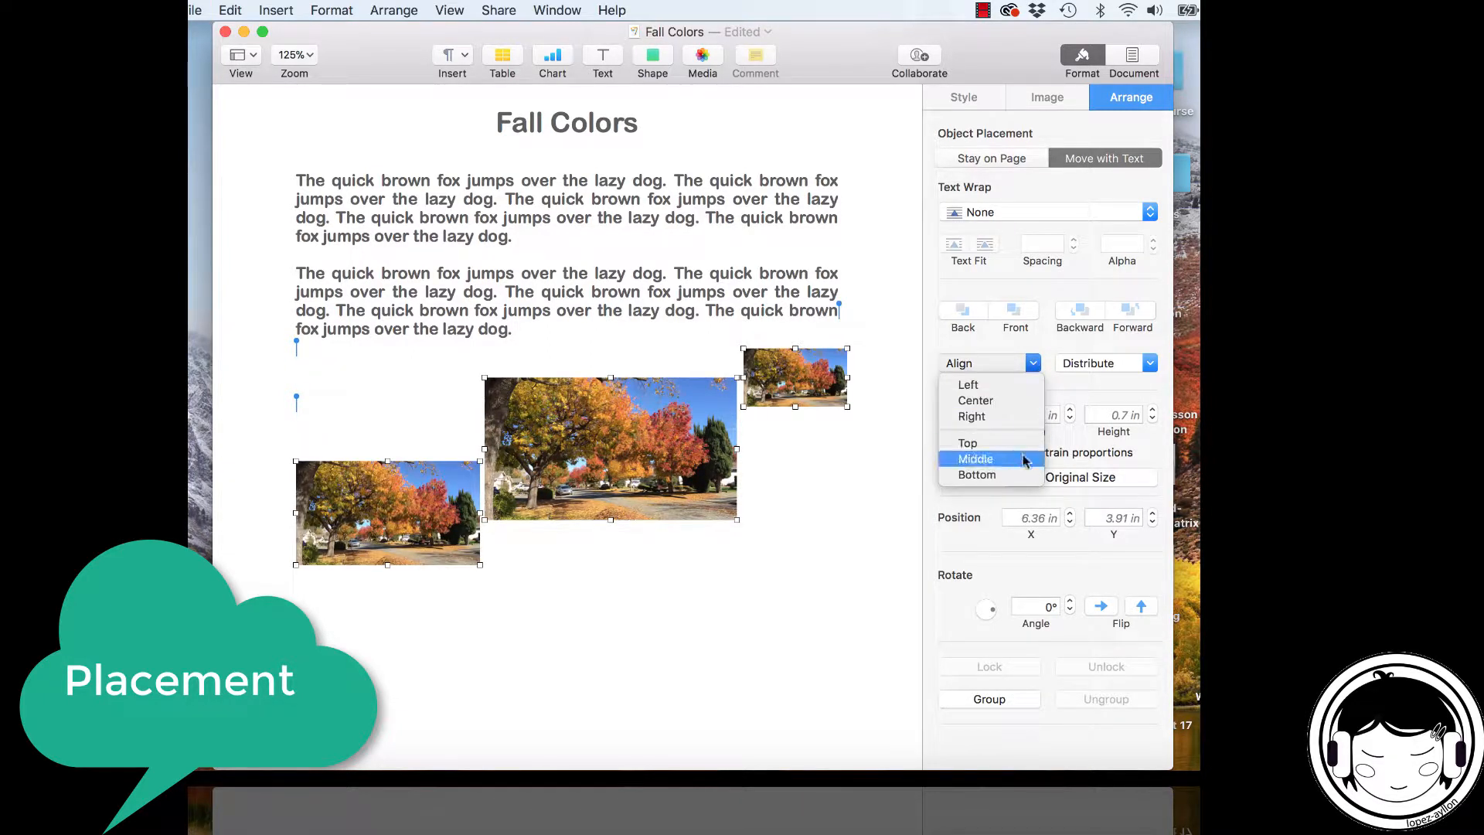
{"action": "left_click", "coordinate": [977, 474]}
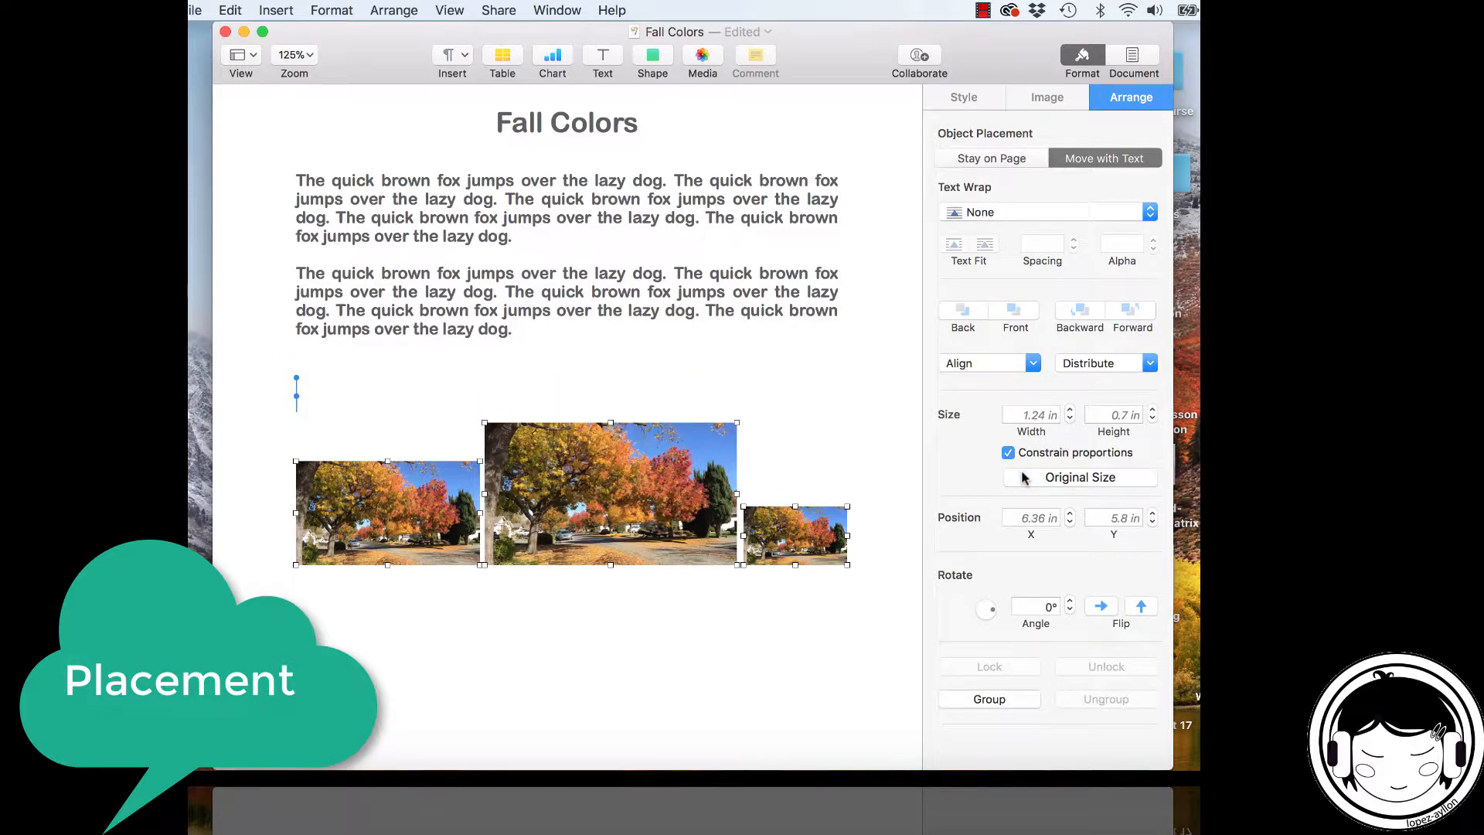
{"action": "key", "text": "super+z"}
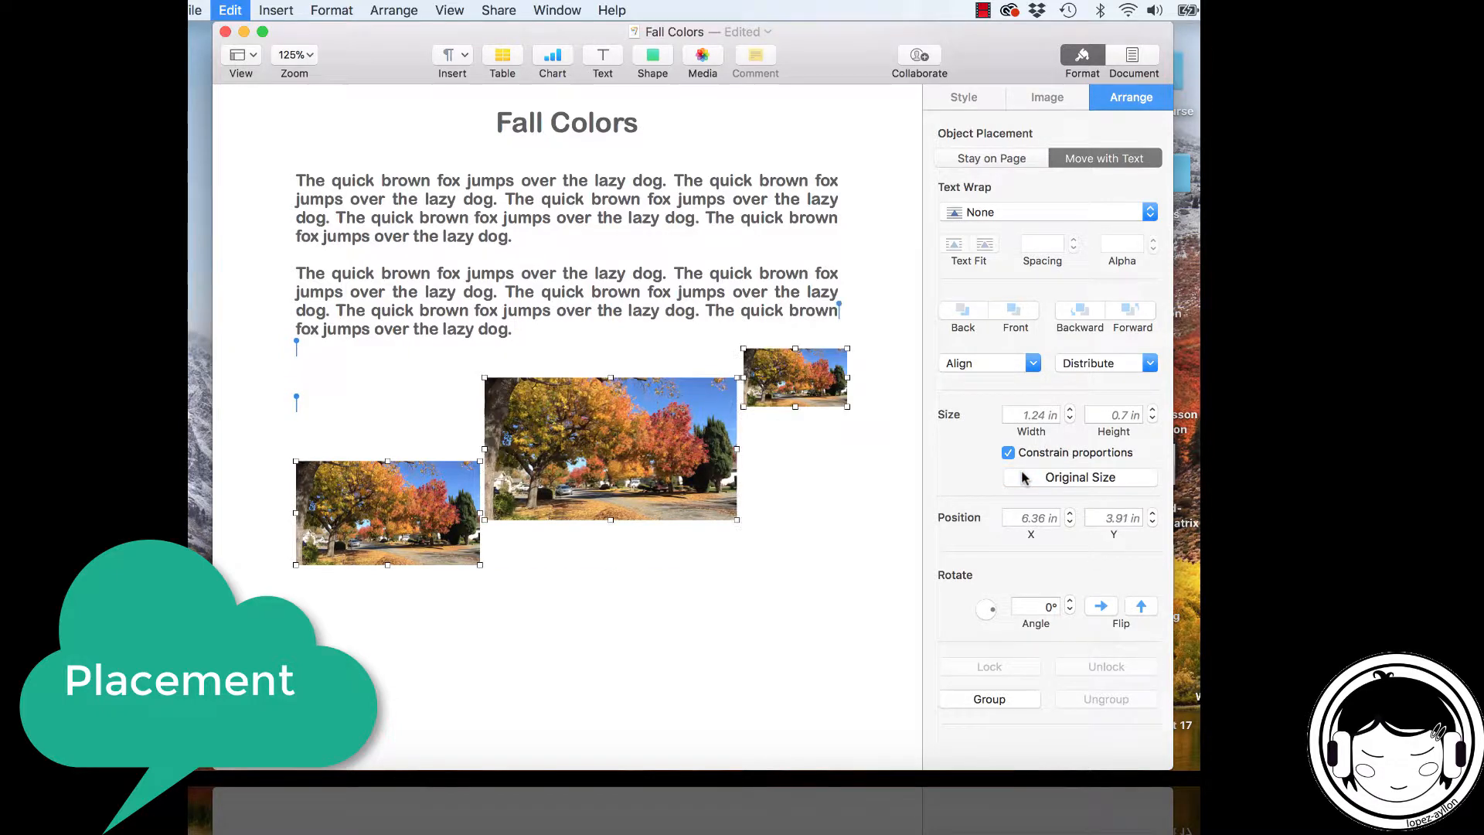
{"action": "left_click", "coordinate": [1033, 365]}
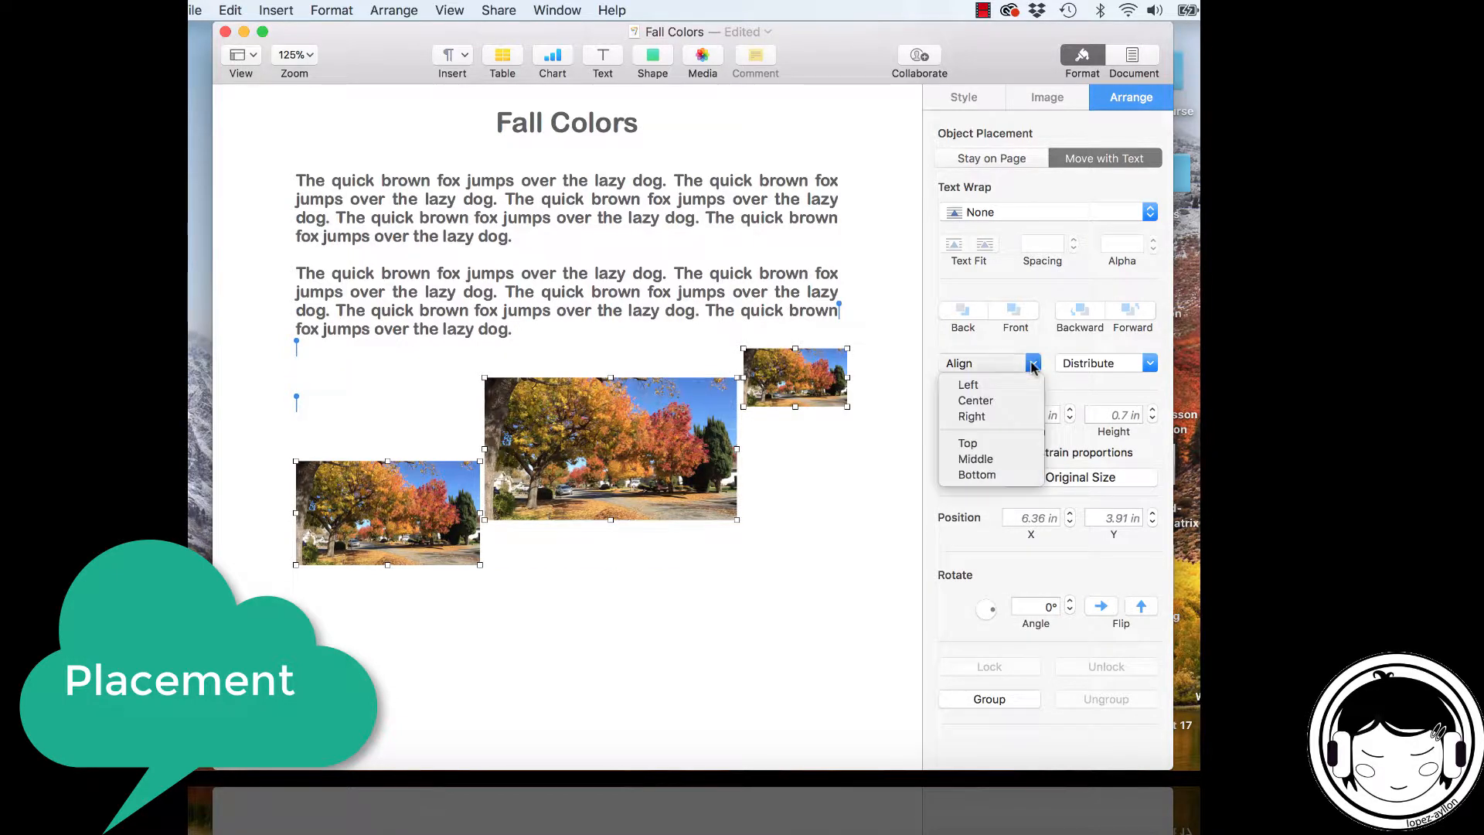
{"action": "left_click", "coordinate": [1026, 405]}
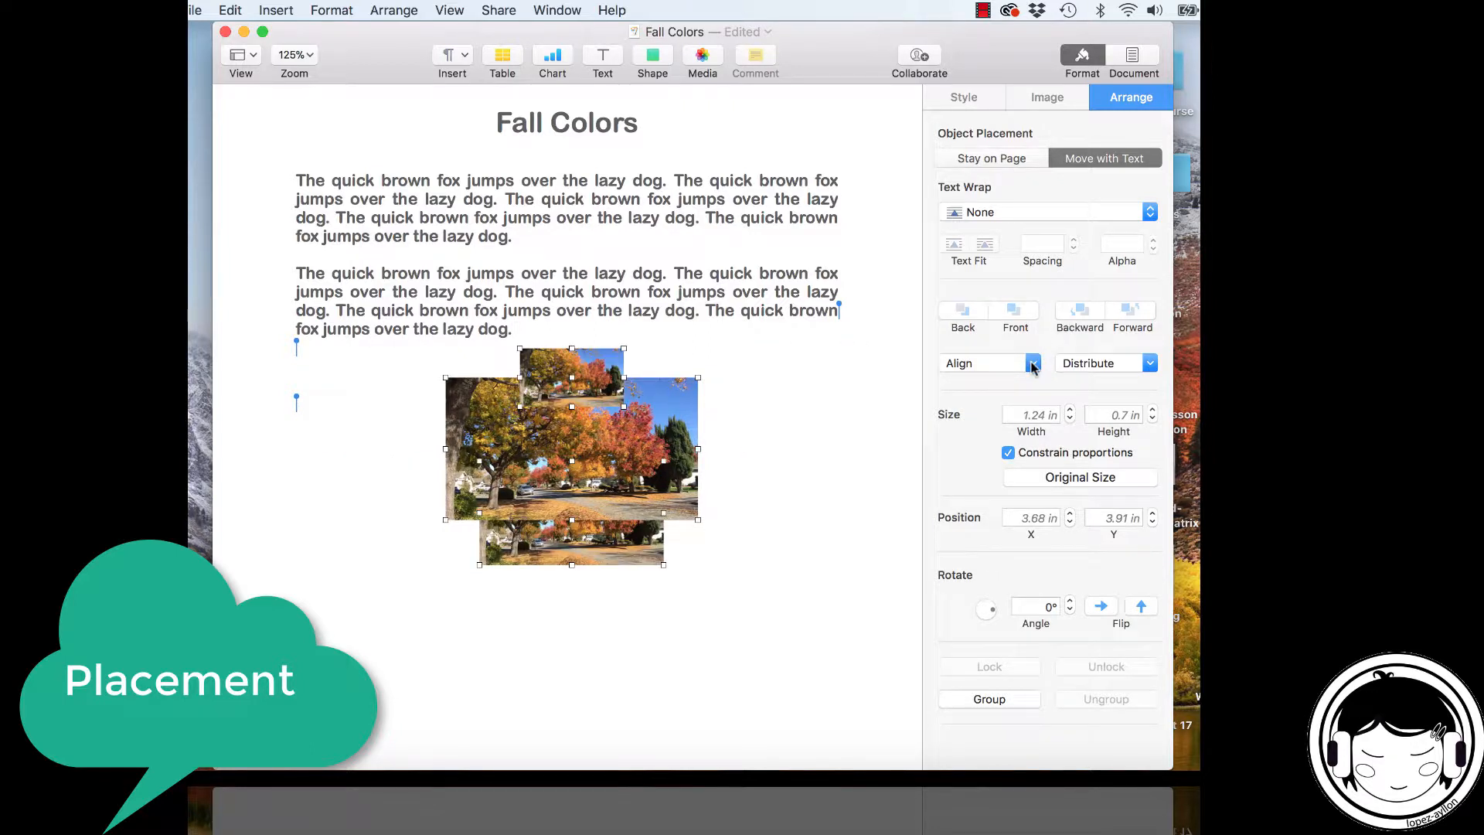
{"action": "key", "text": "super+z"}
- Try aligning the three selected photos by their left edges and by their right edges, undoing each alignment
{"action": "left_click", "coordinate": [1032, 364]}
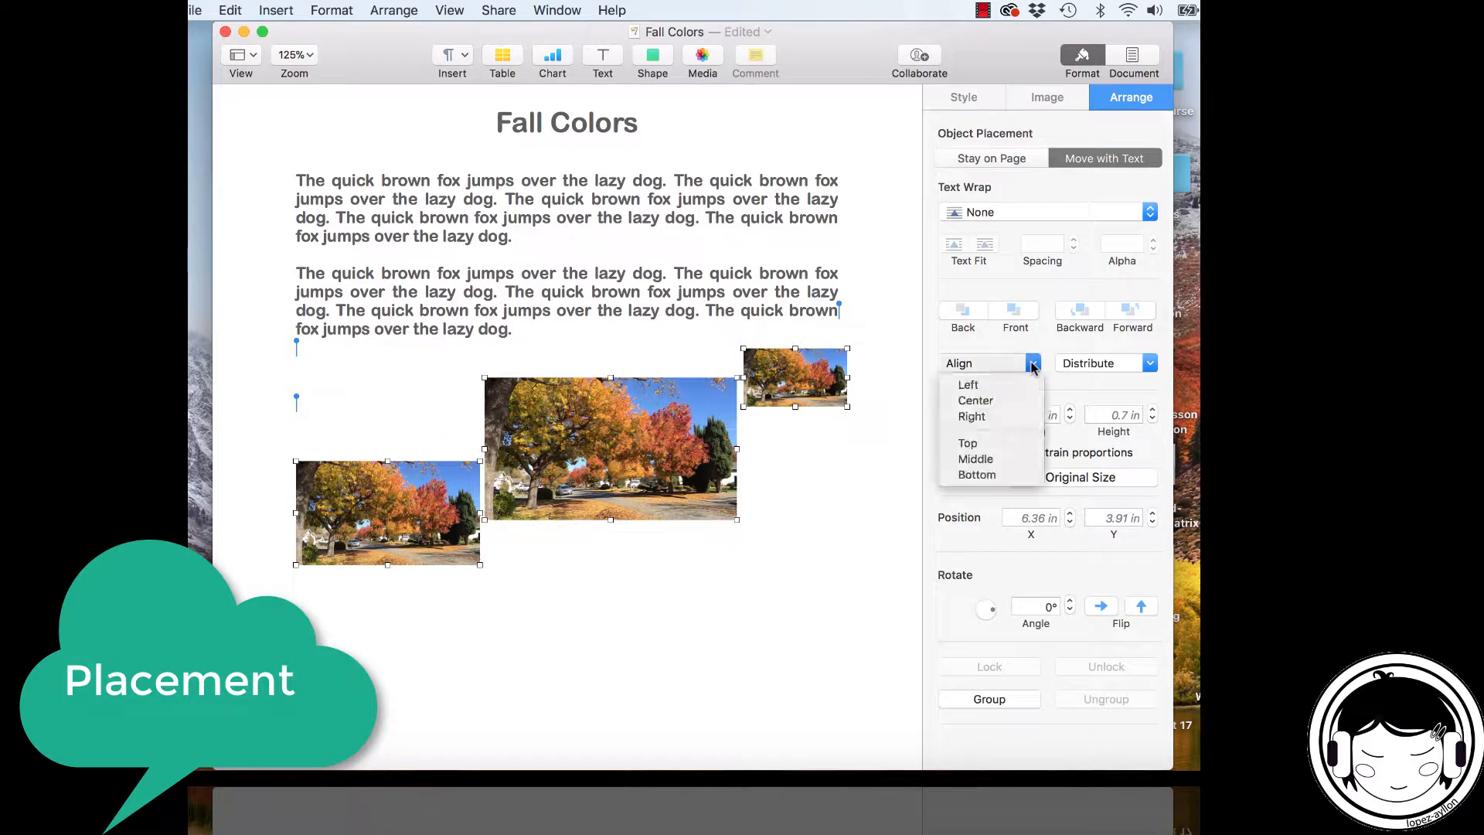
{"action": "left_click", "coordinate": [1027, 385]}
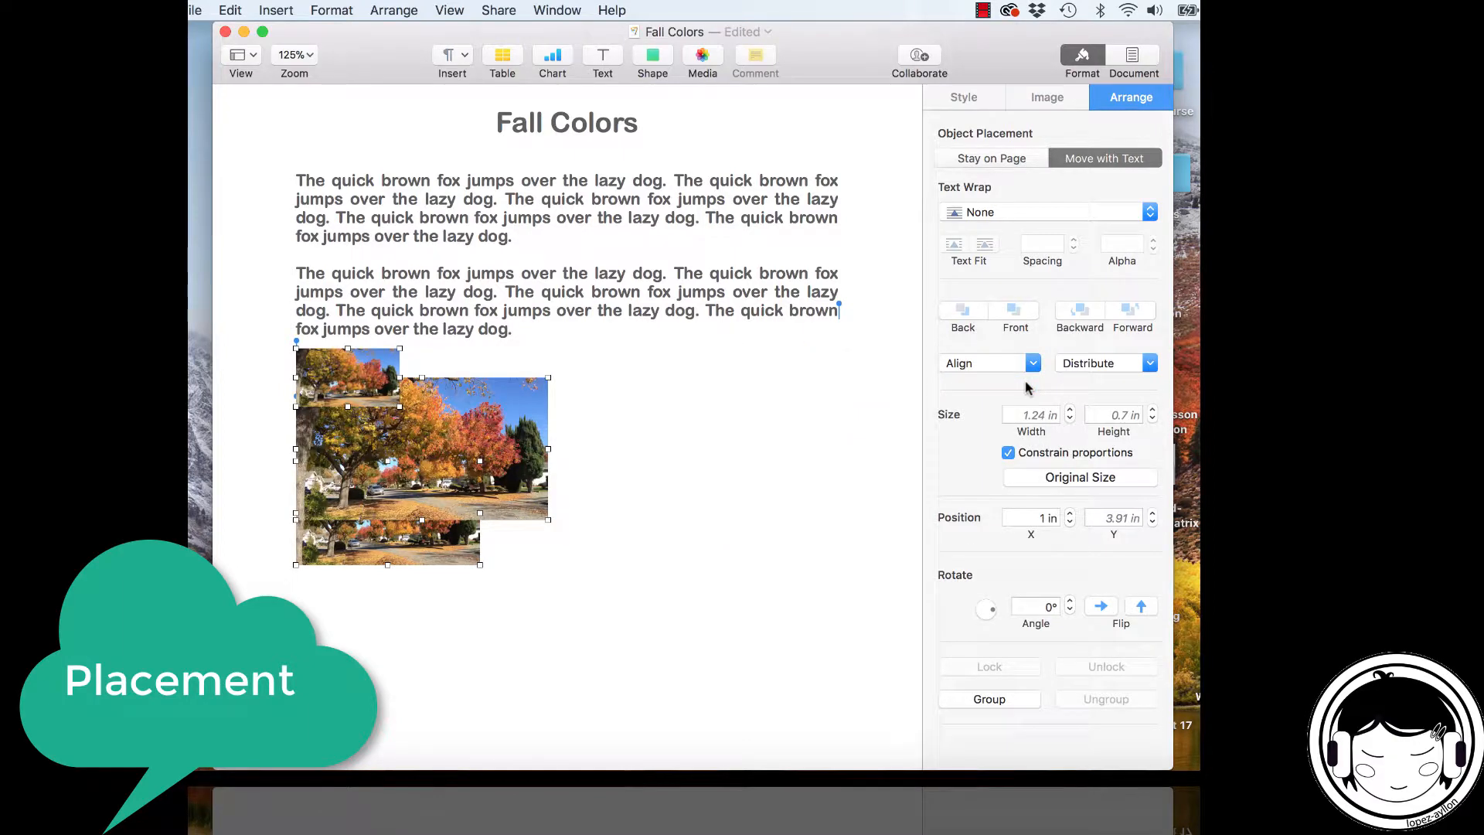
{"action": "key", "text": "super+z"}
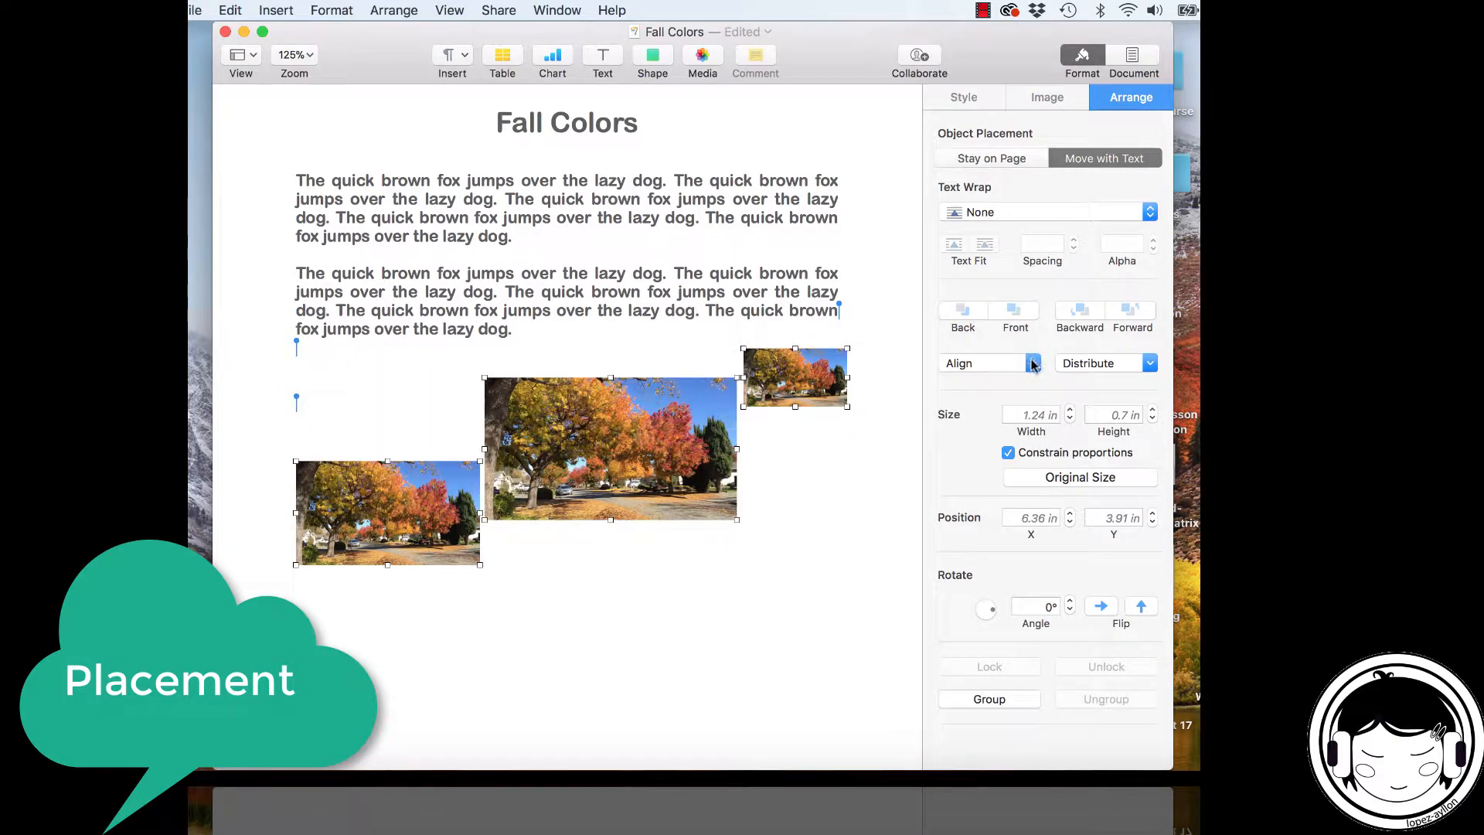
{"action": "left_click", "coordinate": [1032, 364]}
{"action": "left_click", "coordinate": [1017, 417]}
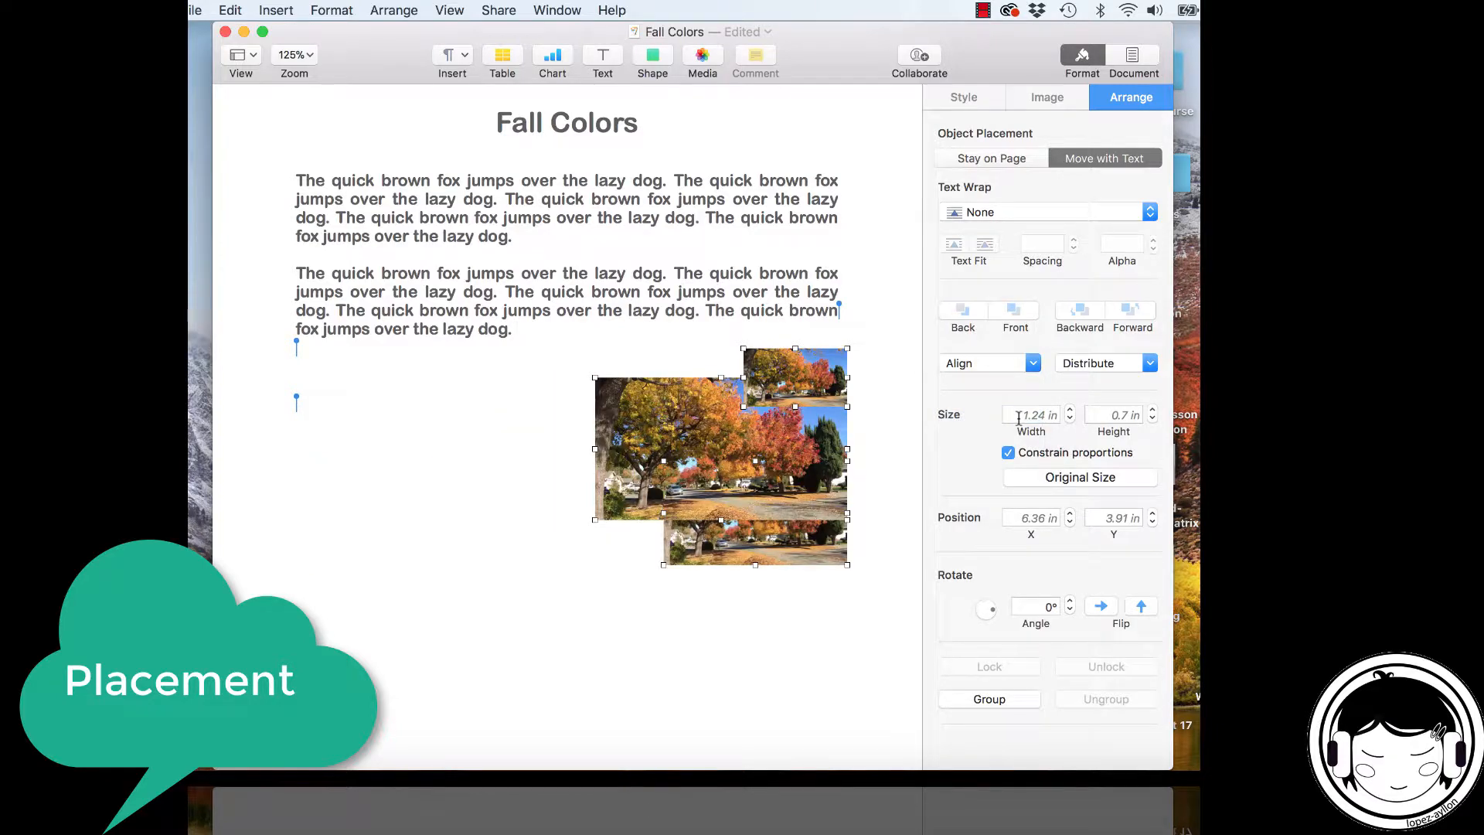
{"action": "key", "text": "super+z"}
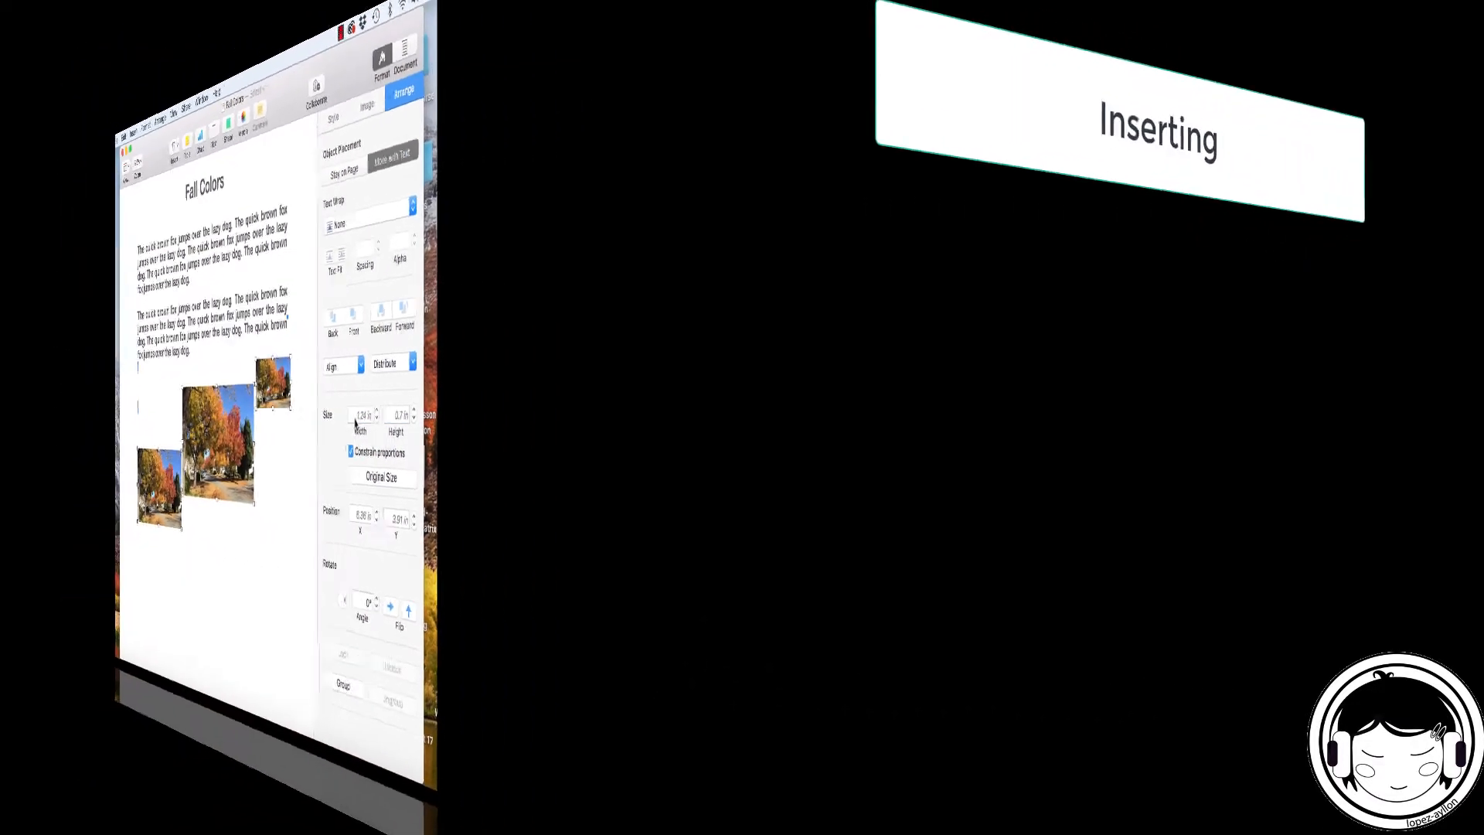